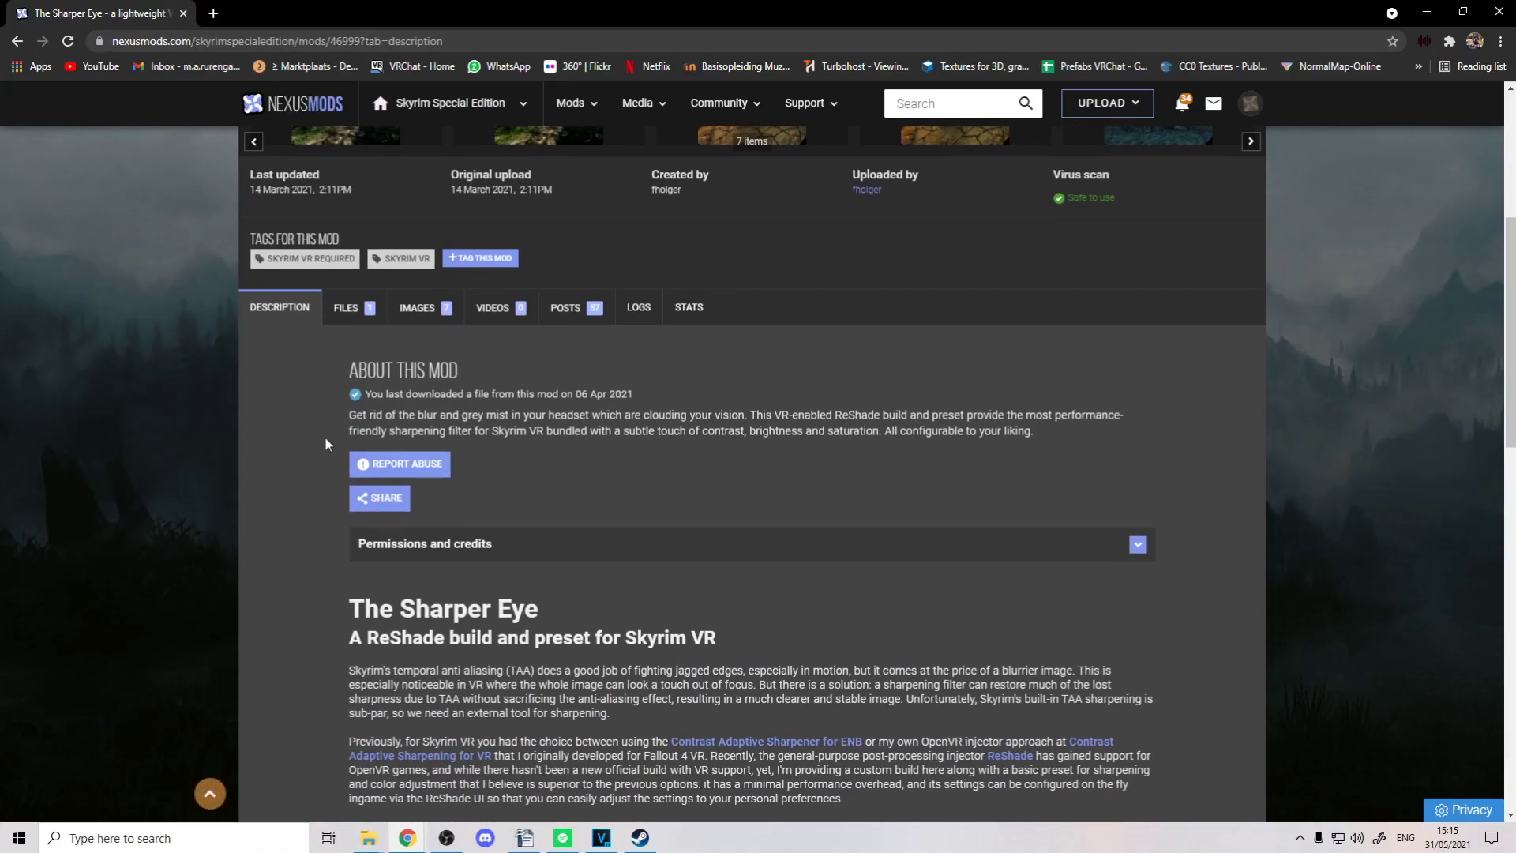
Read The Sharper Eye's mod description, from the ReShade preset introduction down to the installation instructions.
scroll(325, 444, down, 4)
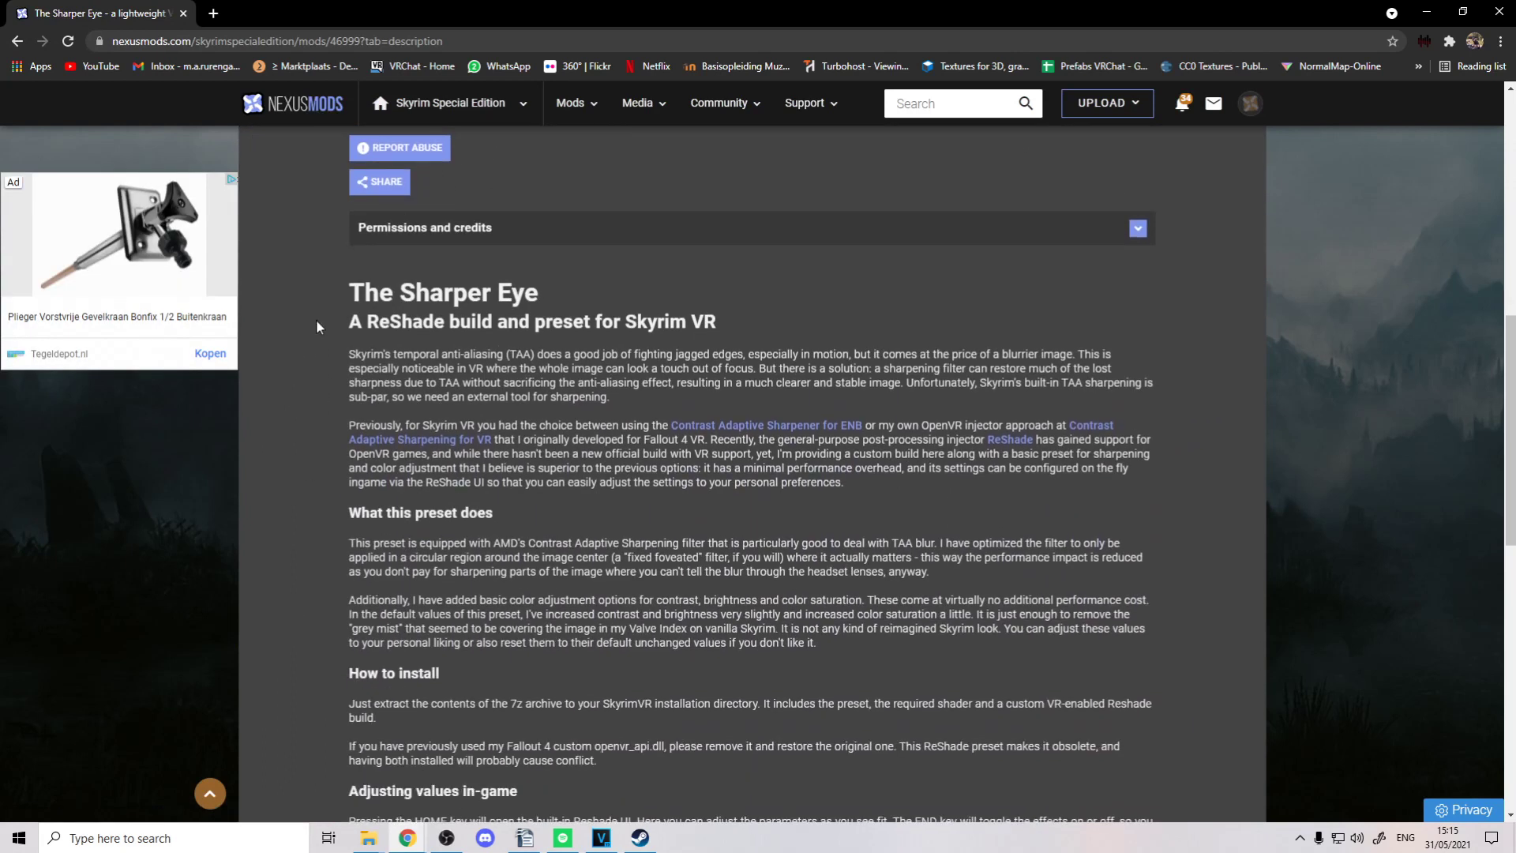
drag(316, 326, 793, 692)
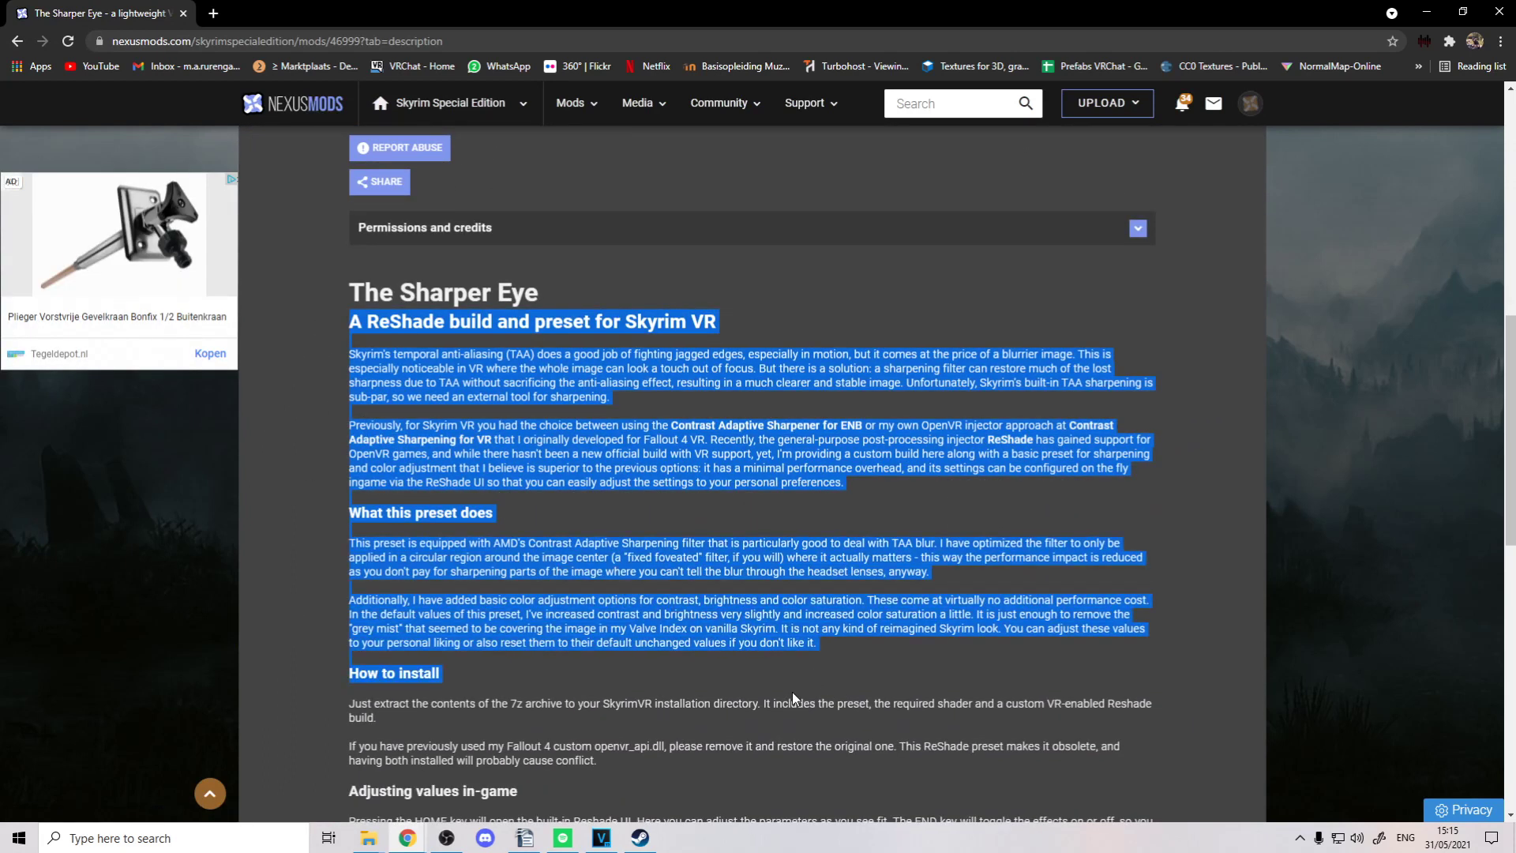
click(792, 692)
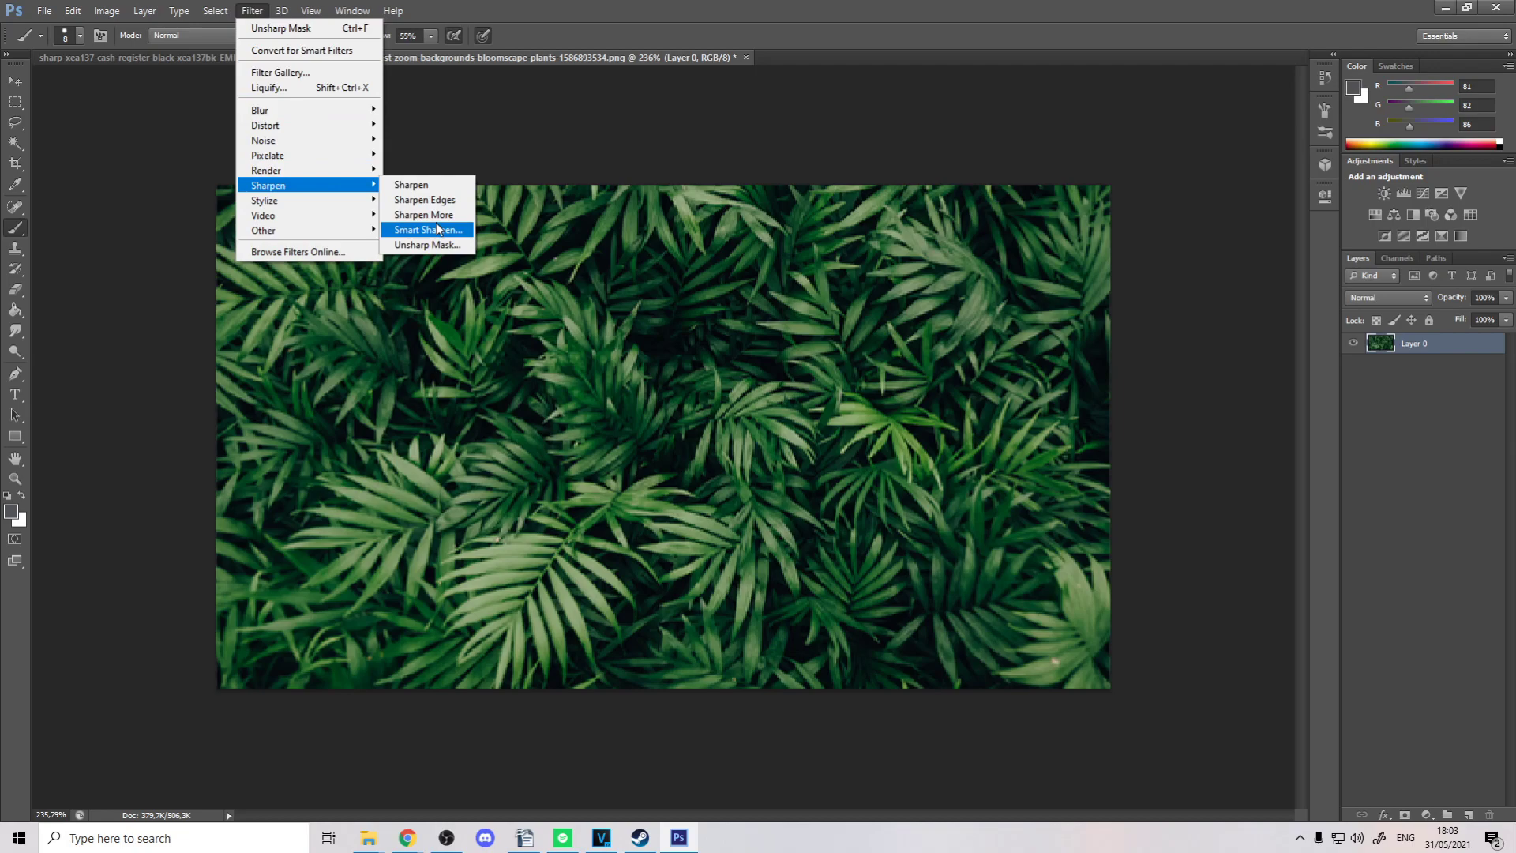
Switch to Photoshop and open the Smart Sharpen filter for the leaf image on Layer 0.
click(427, 229)
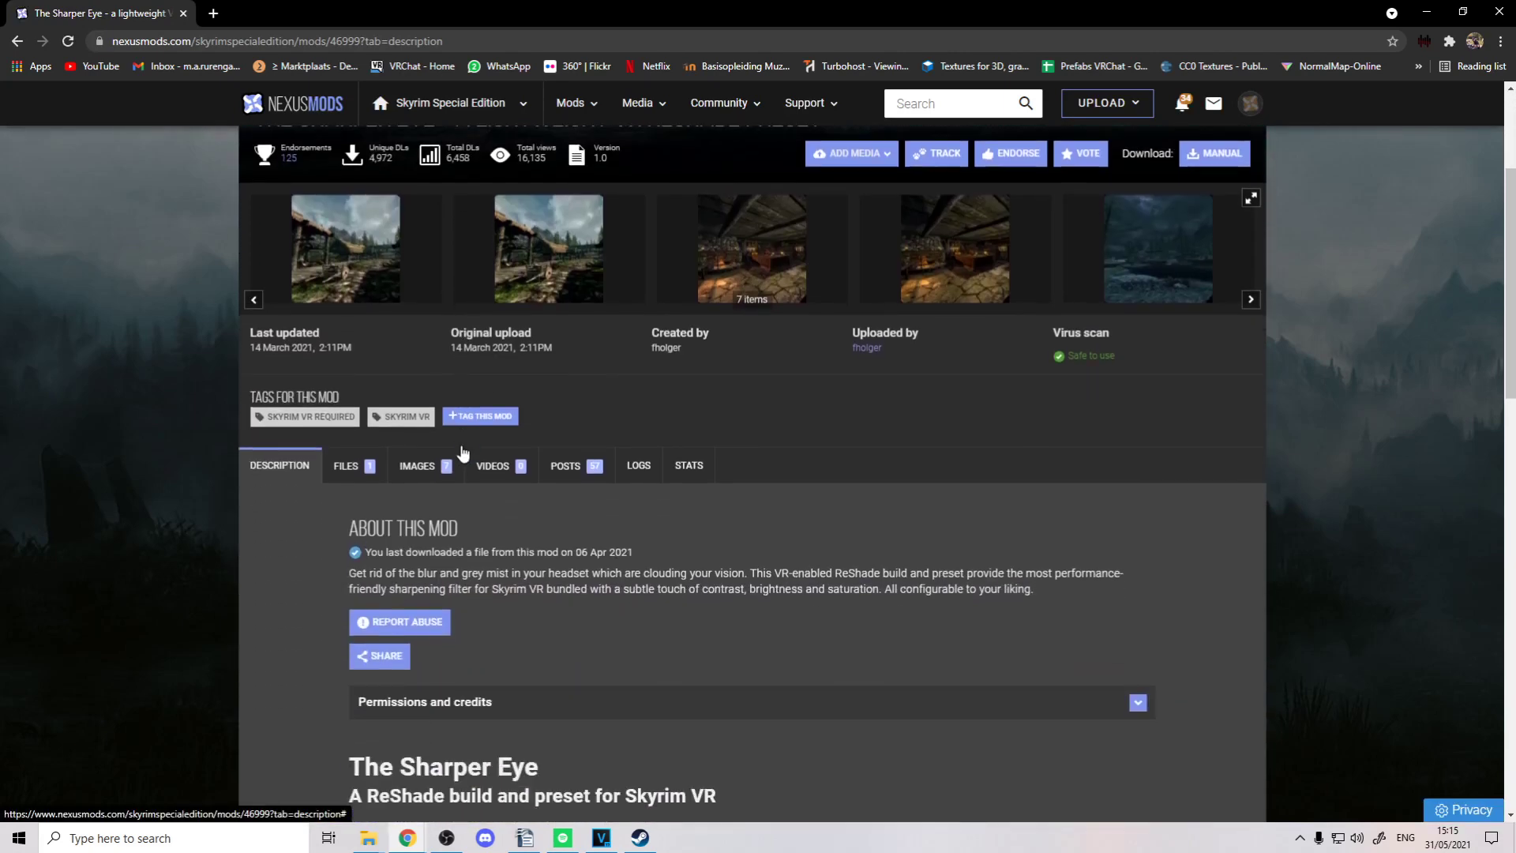
Start a manual download of The Sharper Eye main file from its Nexus Mods page.
scroll(364, 517, down, 5)
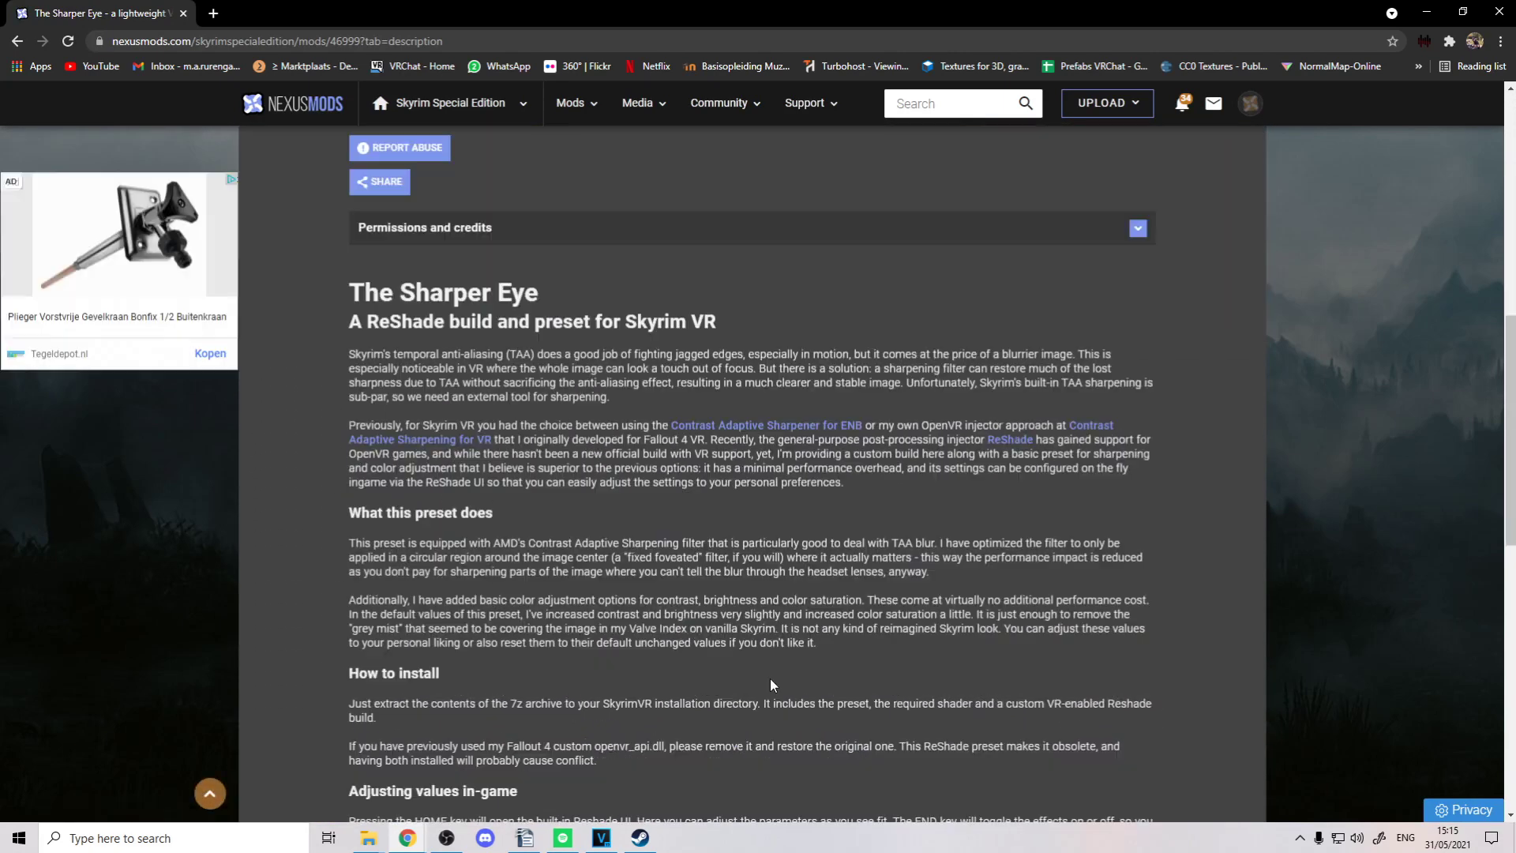
scroll(409, 244, up, 4)
click(347, 229)
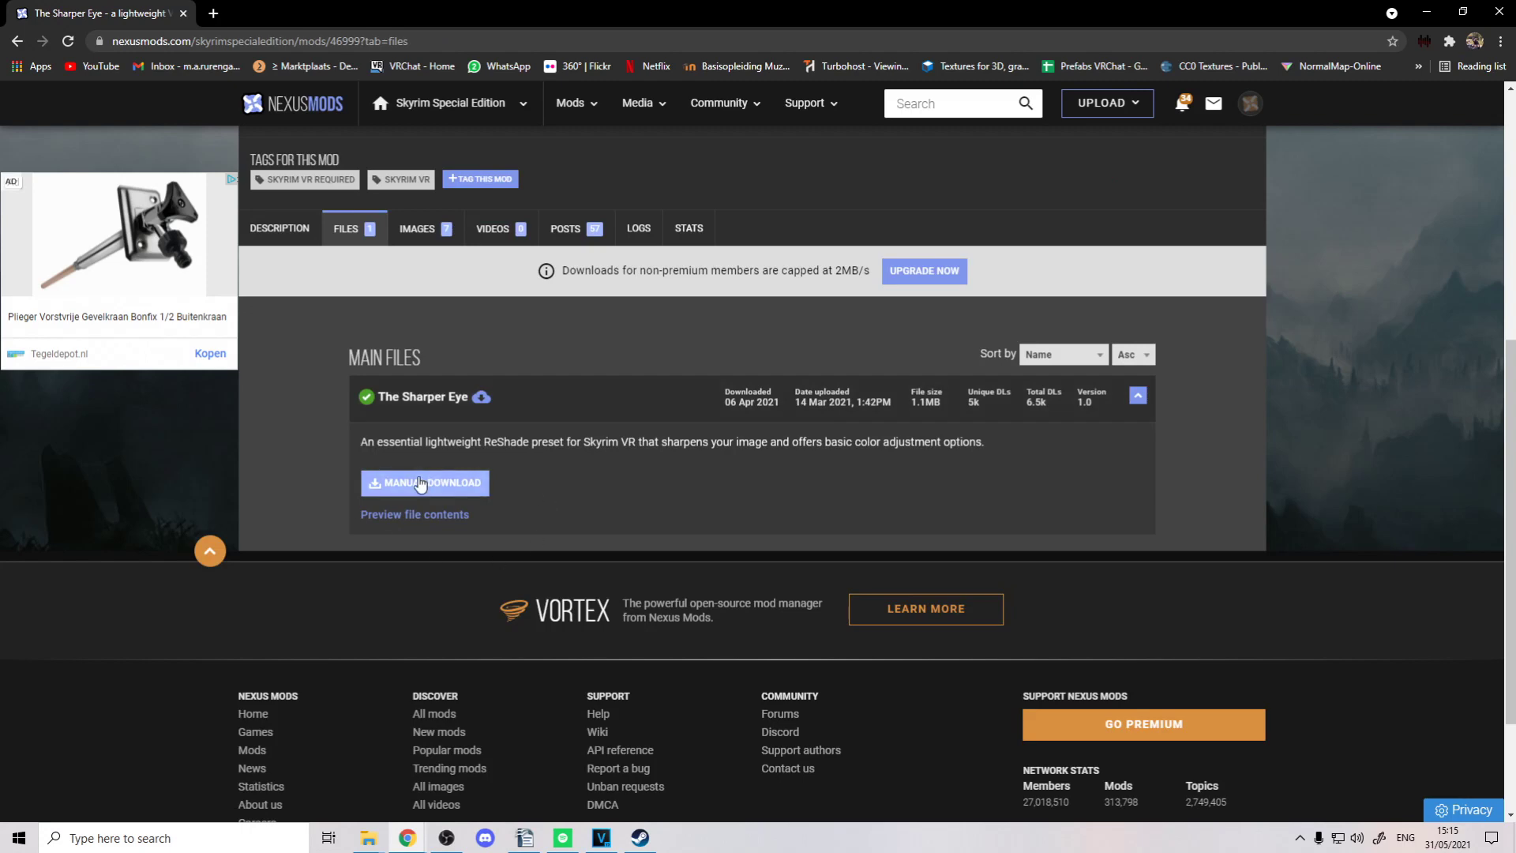
click(418, 477)
click(803, 534)
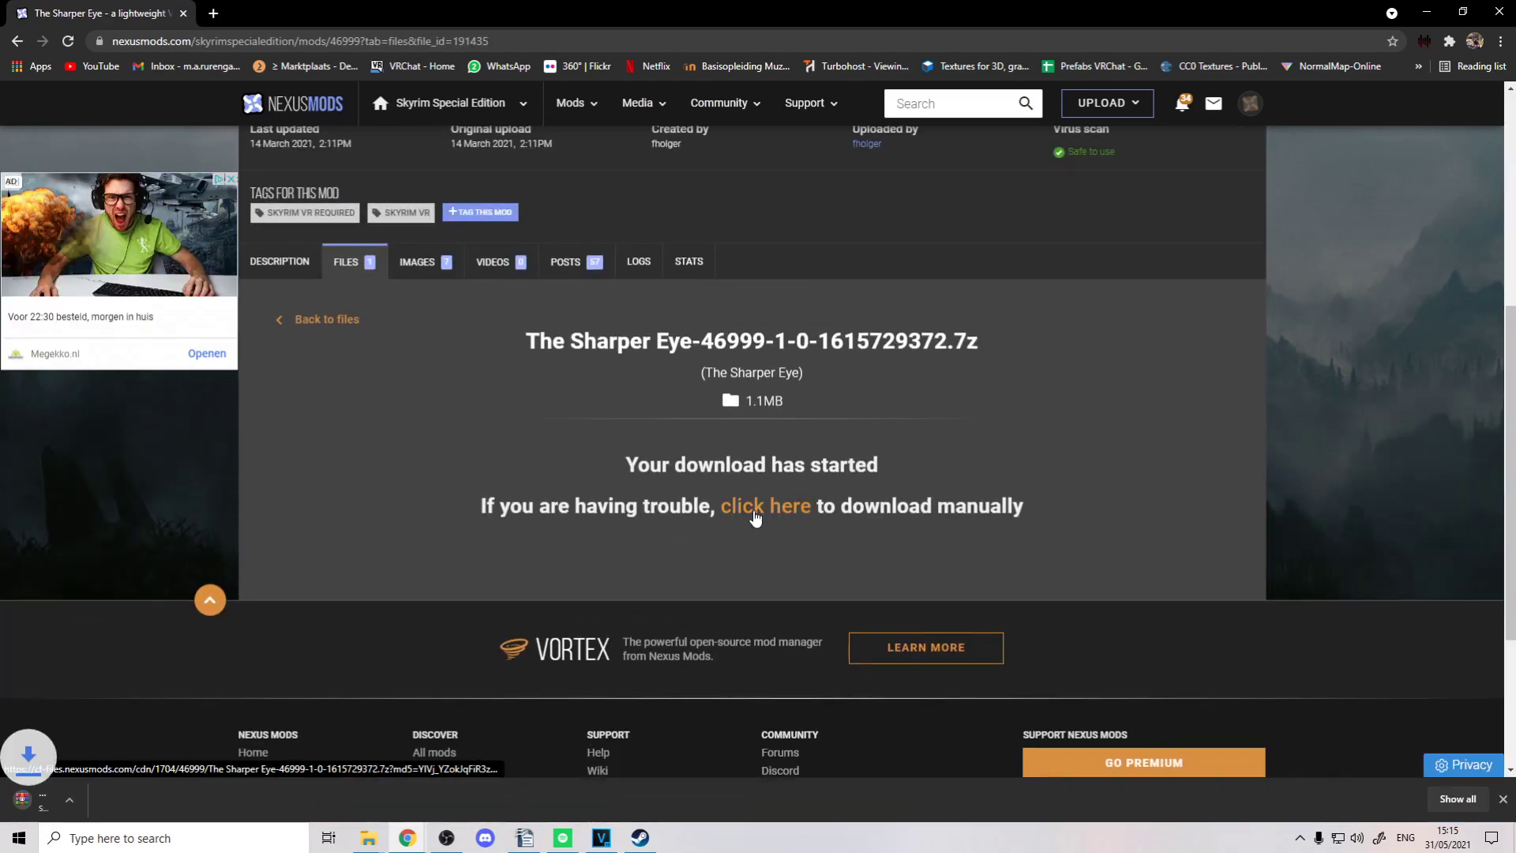
Locate the downloaded Sharper Eye archive, extract it into a folder of its own name and look through the extracted contents.
right_click(145, 797)
click(206, 752)
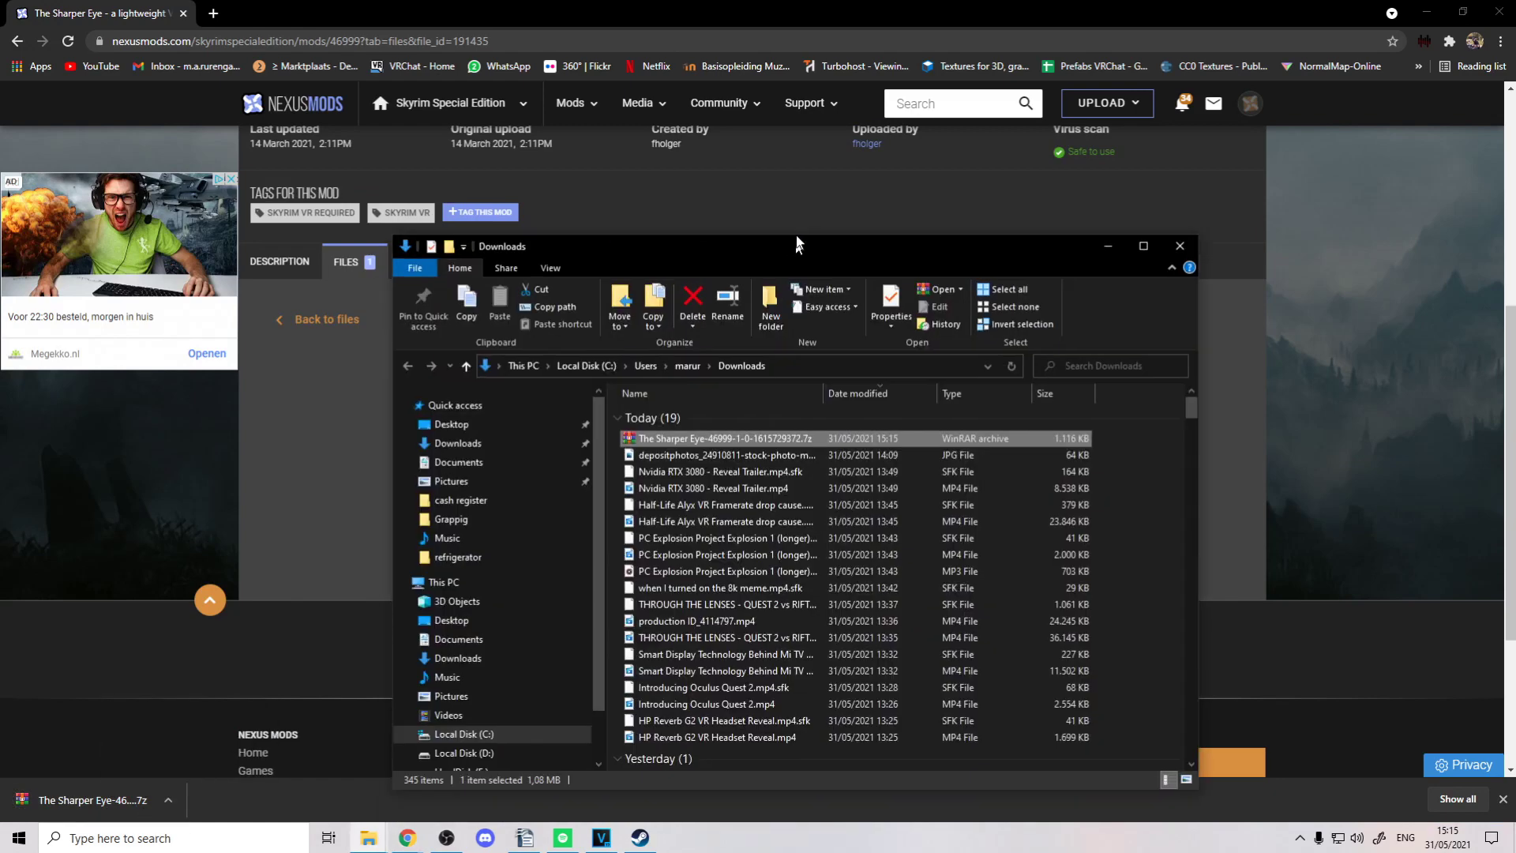
right_click(634, 397)
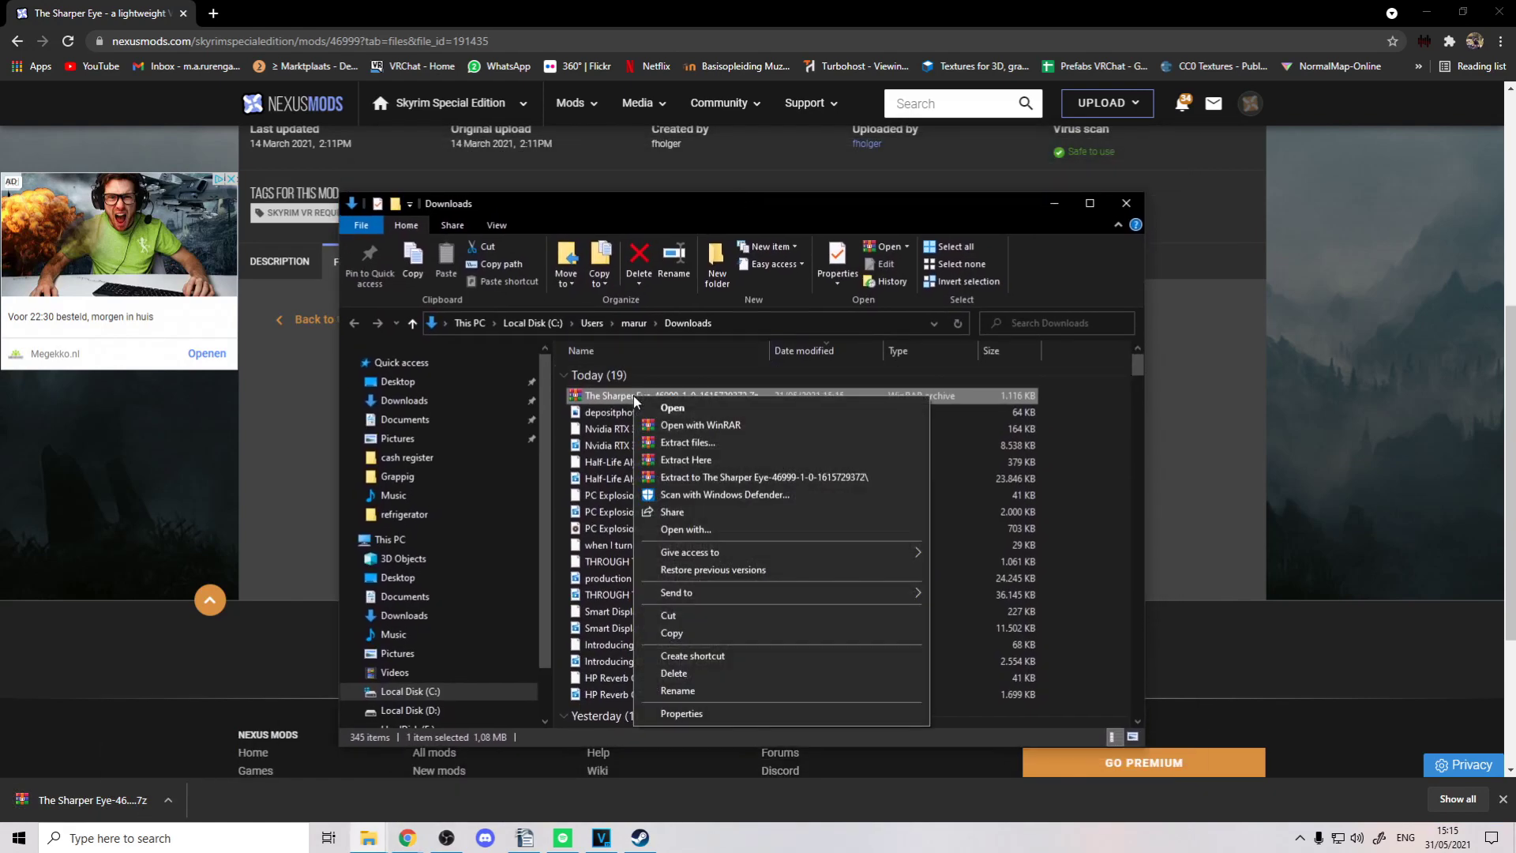
click(807, 479)
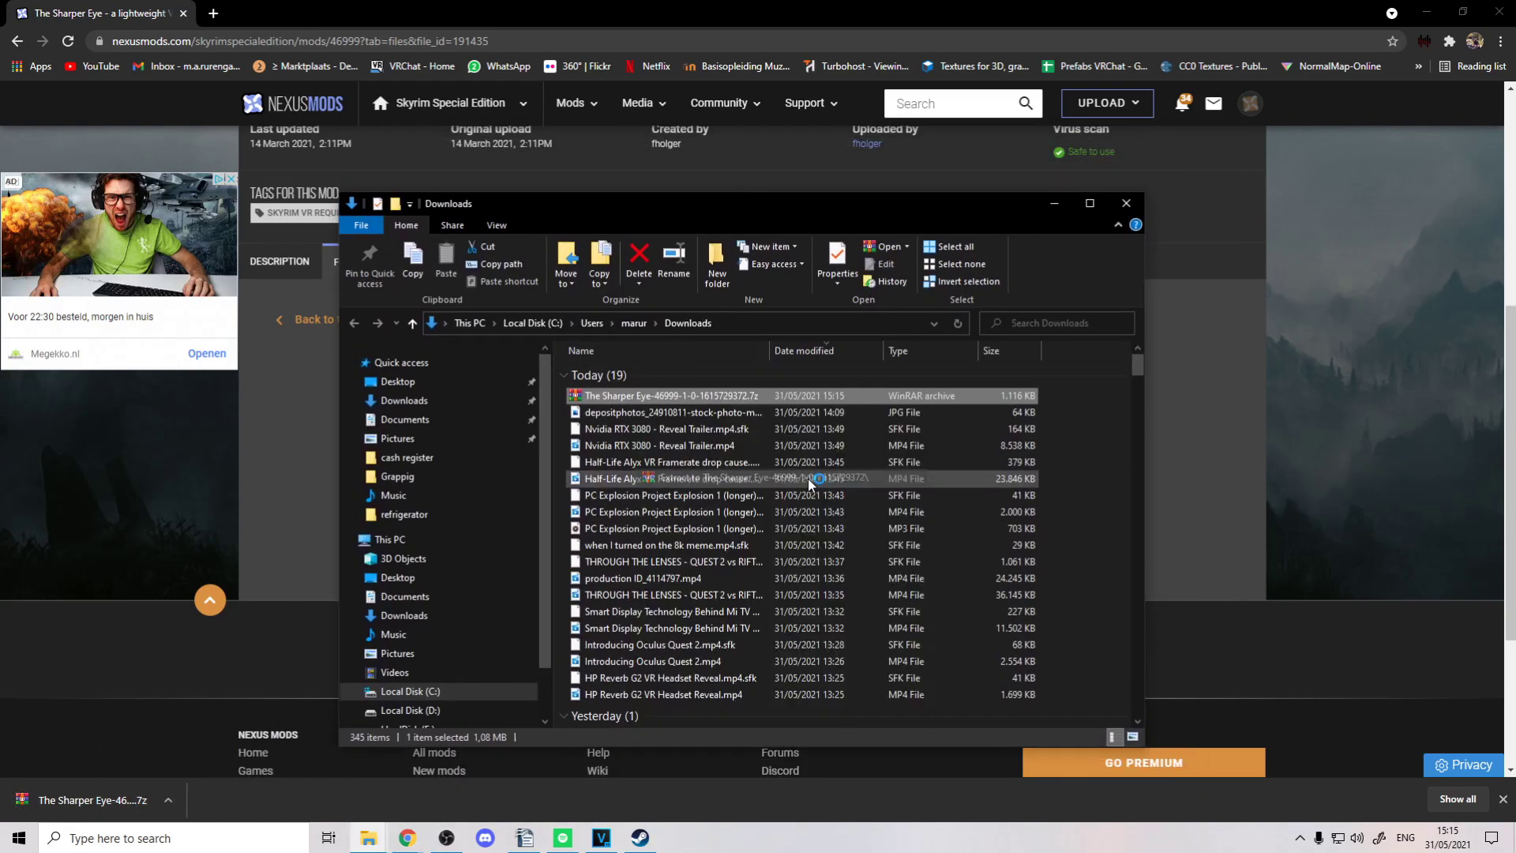
double_click(718, 704)
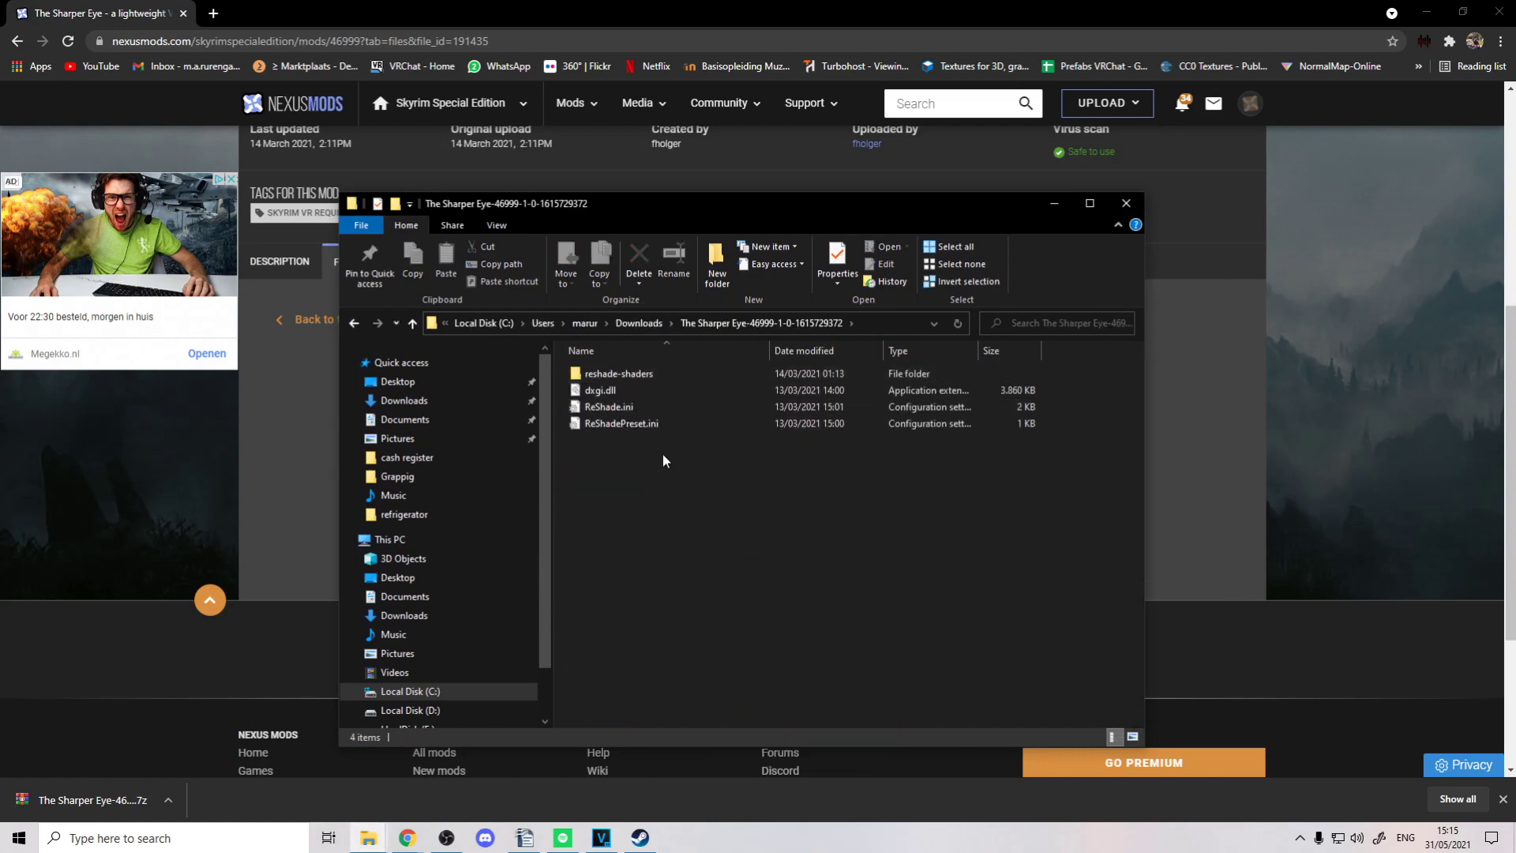
double_click(664, 372)
key(alt+Left)
Minimize the browser and document windows, switch to a maximized Steam and browse VRChat's local files.
click(1426, 11)
click(1428, 8)
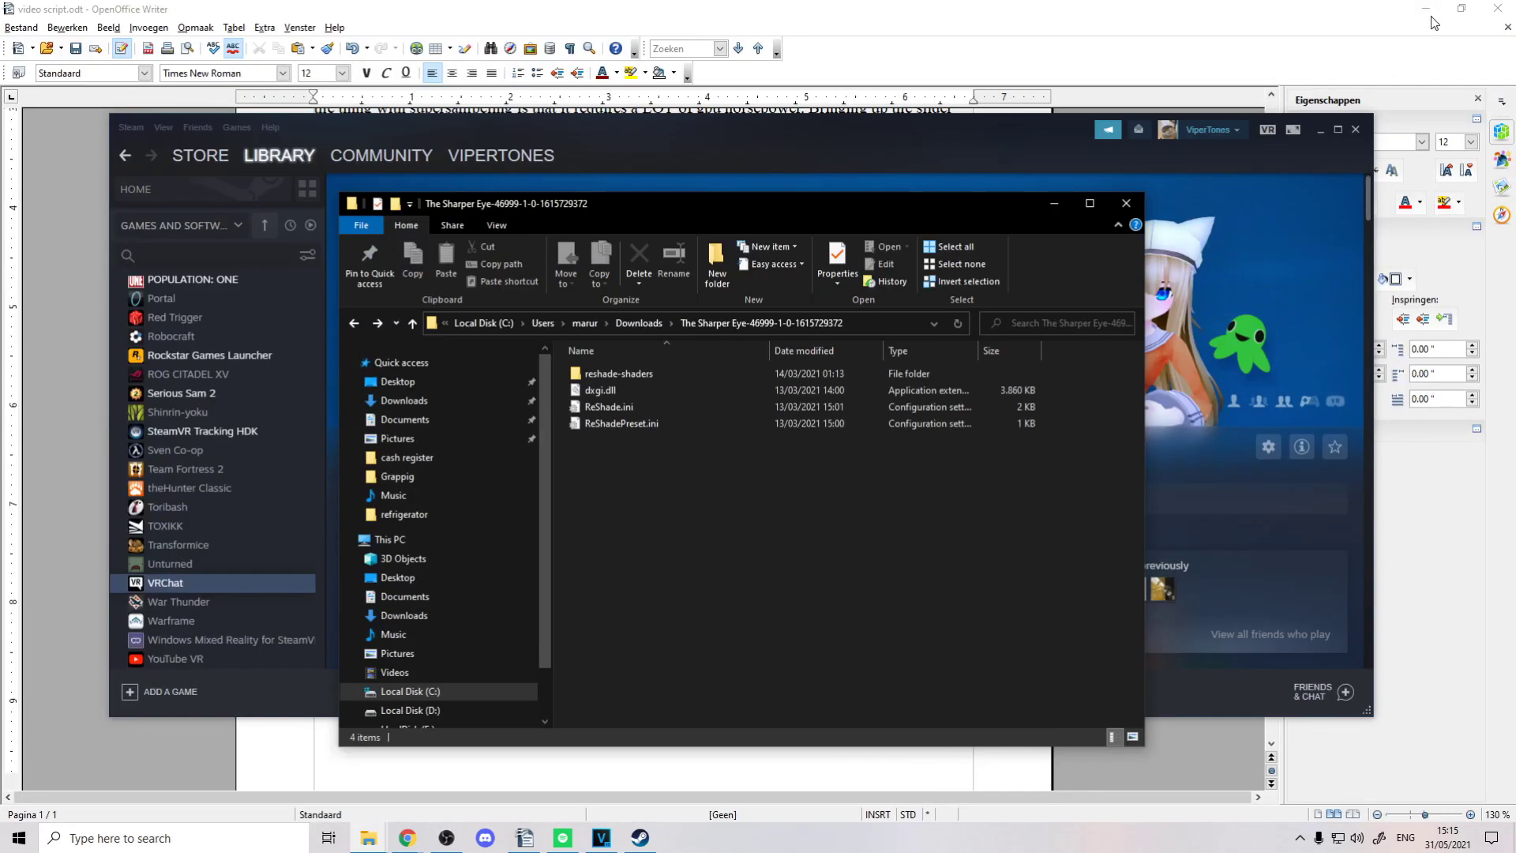
click(1426, 9)
click(1337, 129)
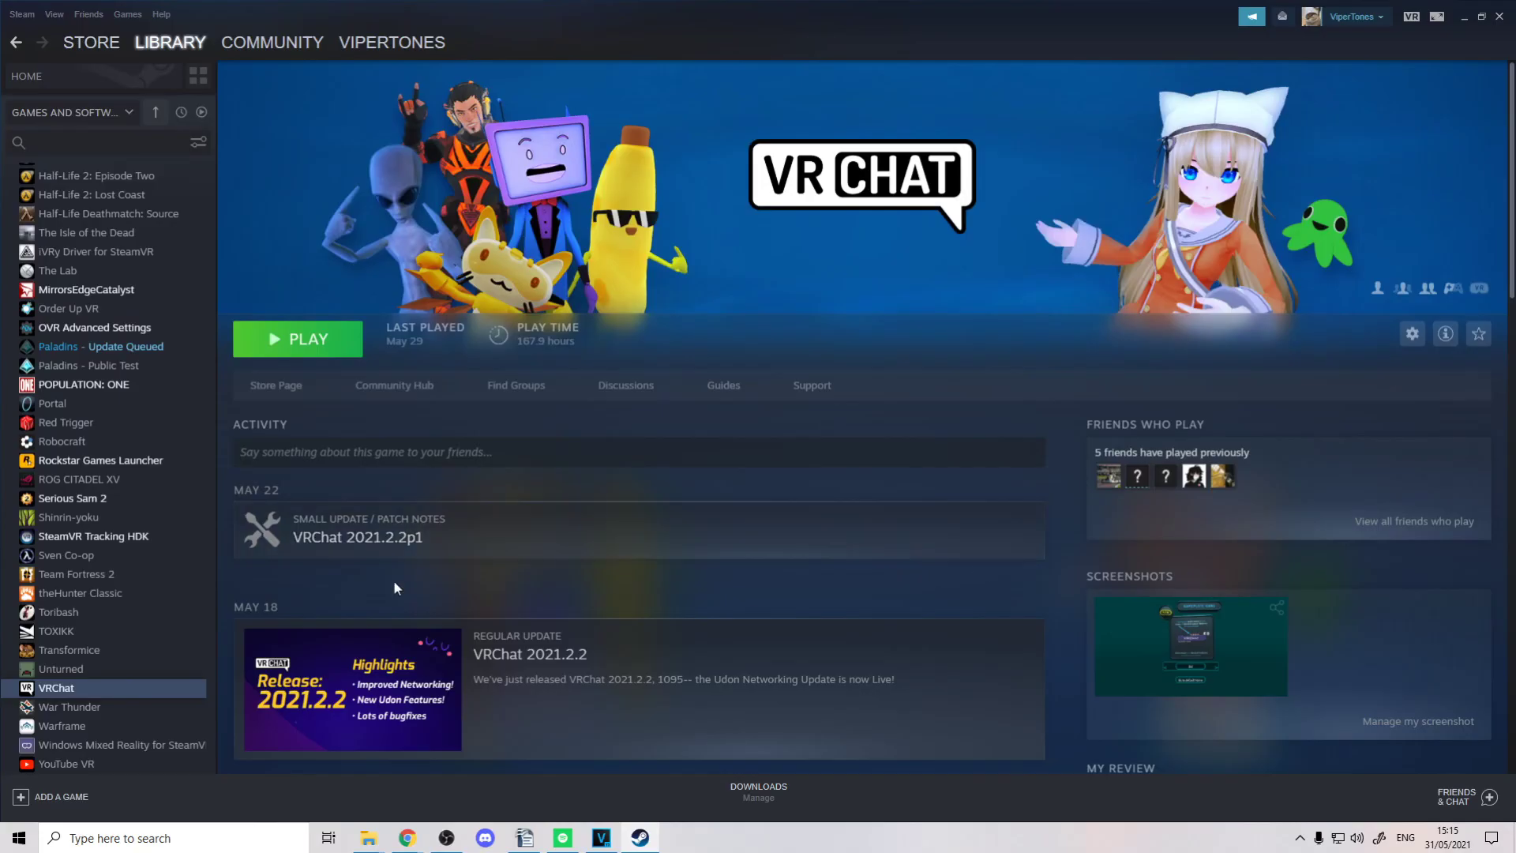
right_click(49, 689)
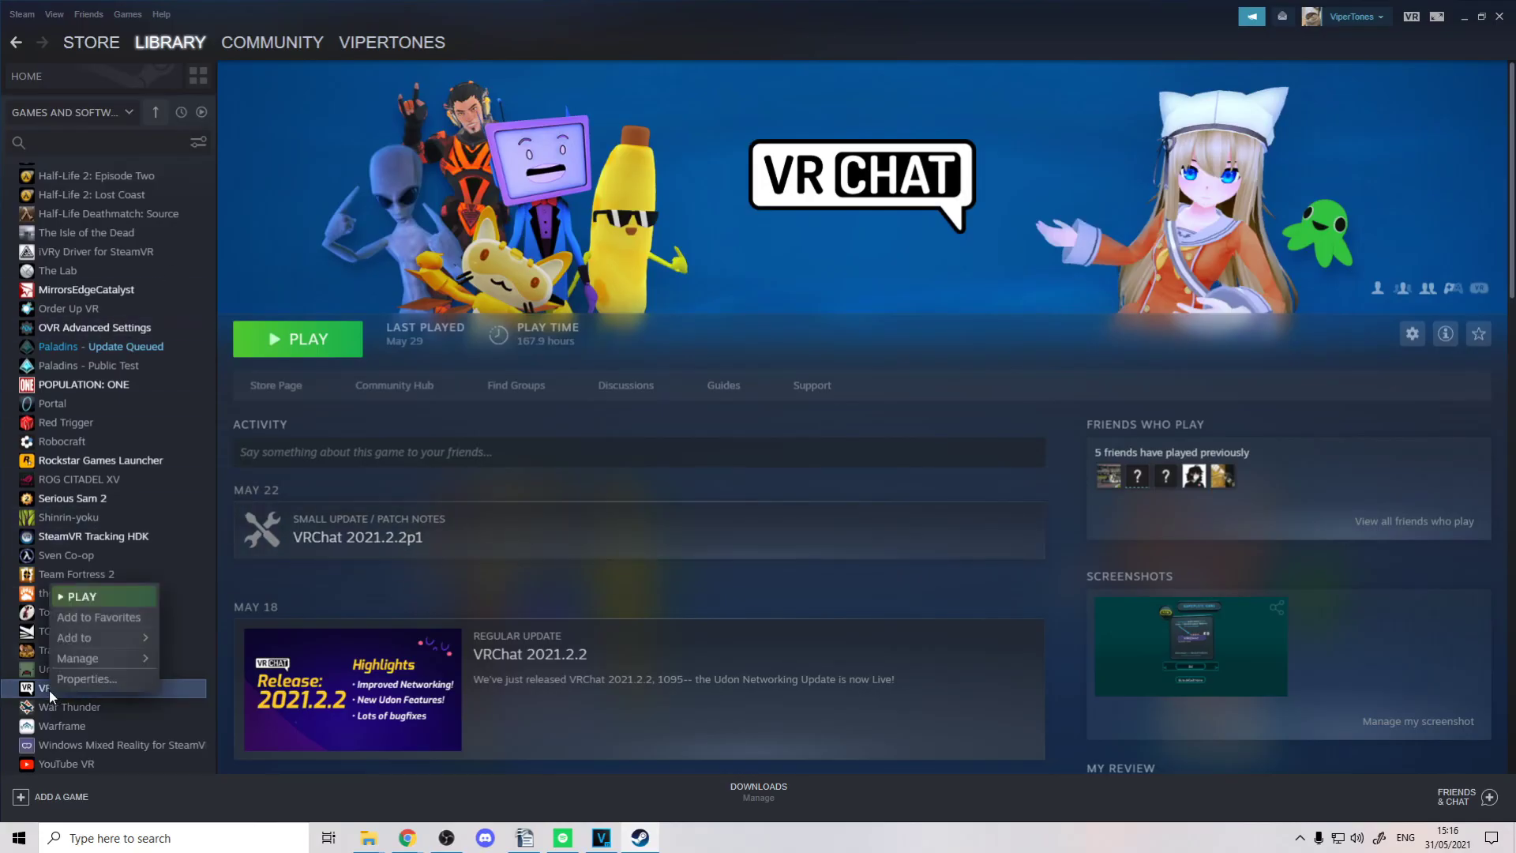
mouse_move(98, 666)
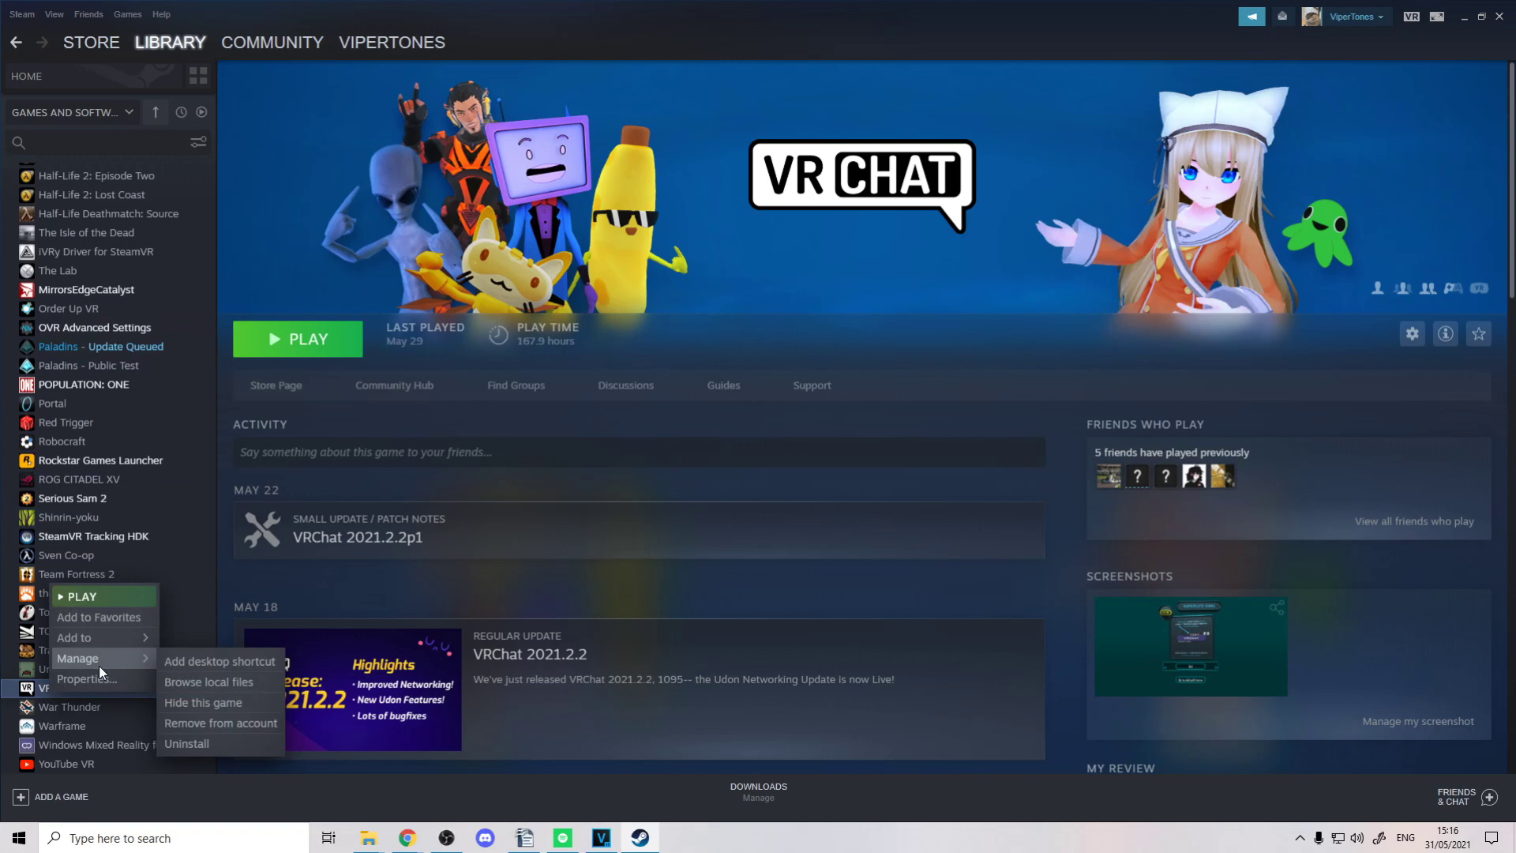
click(240, 680)
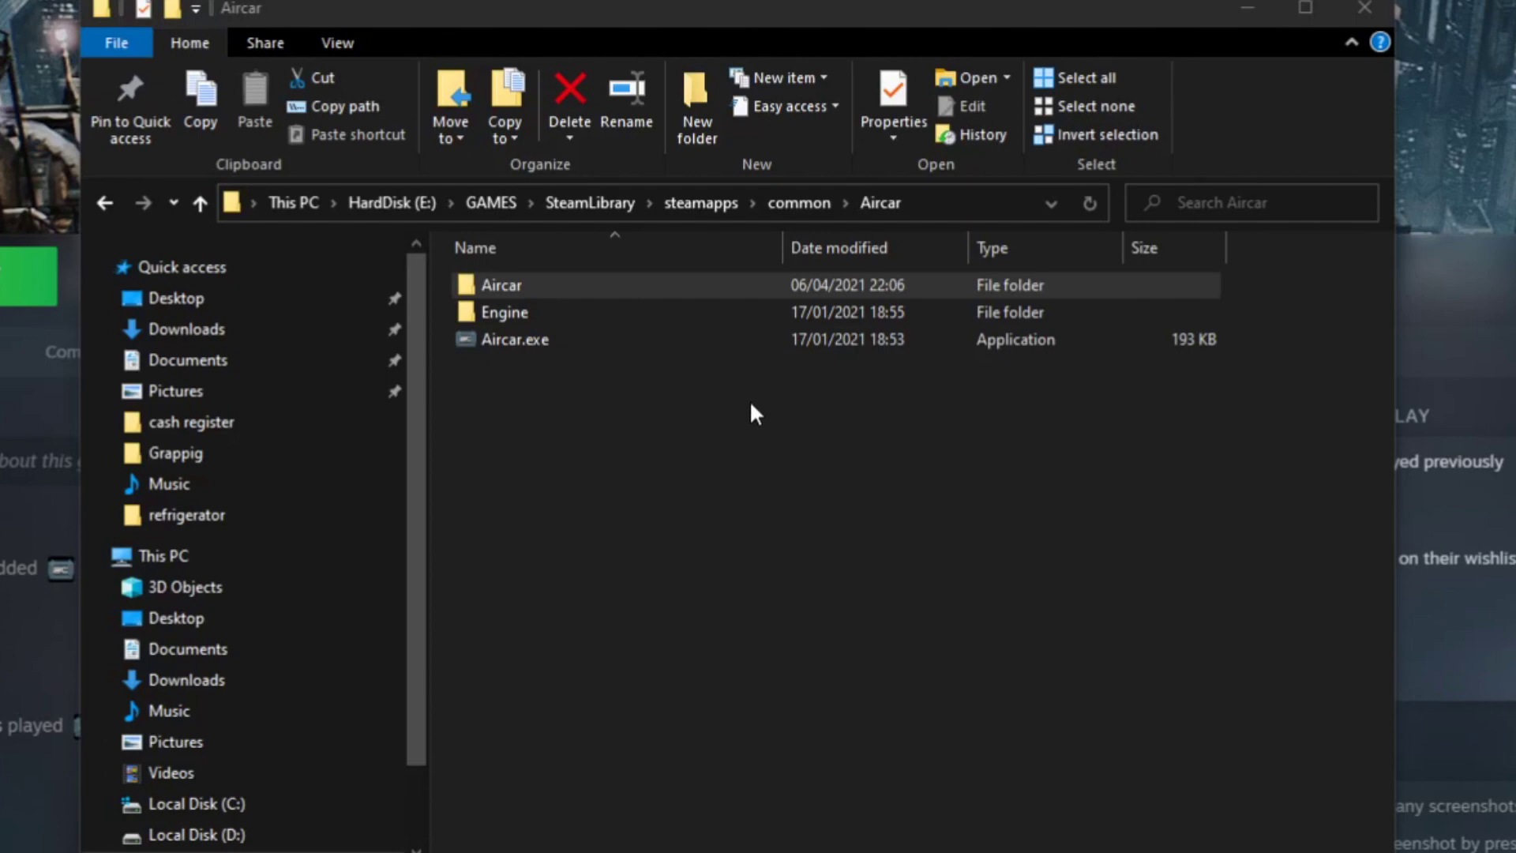
Go into the Aircar game's Aircar, Binaries and Win64 subfolders to locate AirCar-Win64-Shipping.exe.
double_click(710, 292)
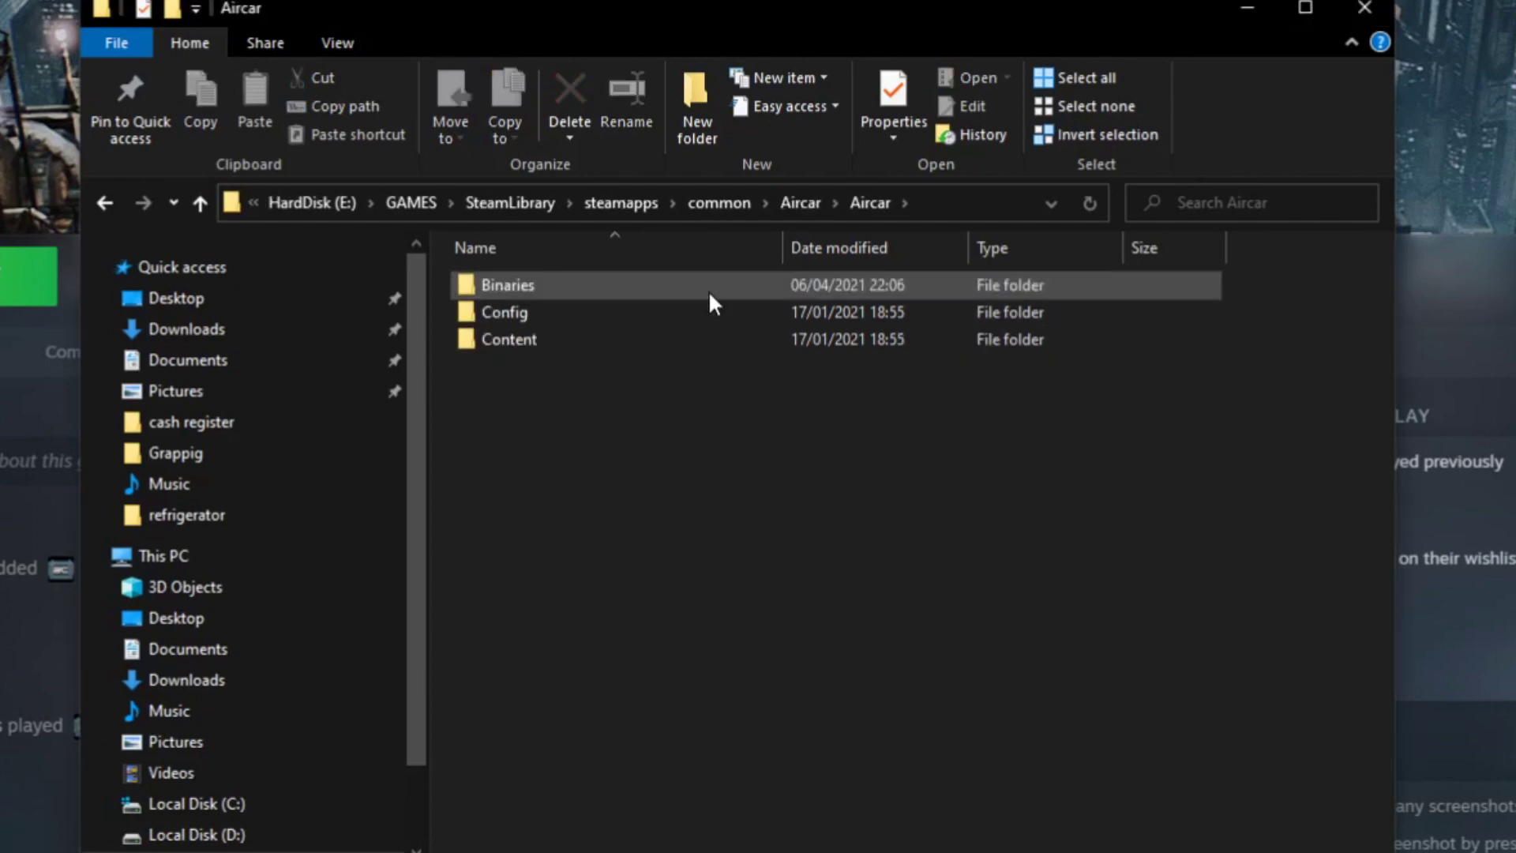
double_click(710, 291)
double_click(709, 291)
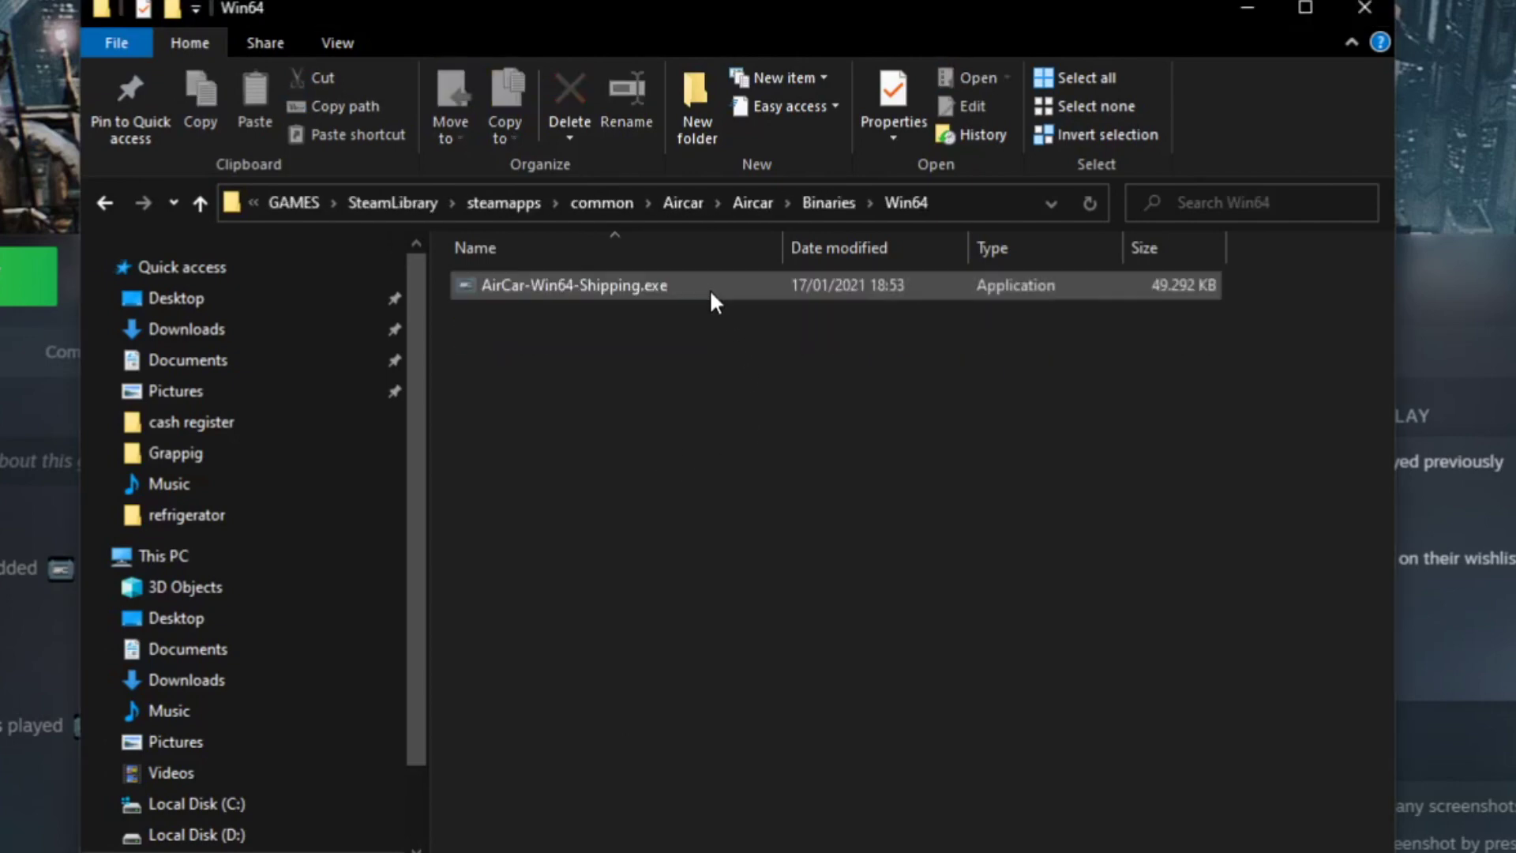
drag(694, 375, 631, 284)
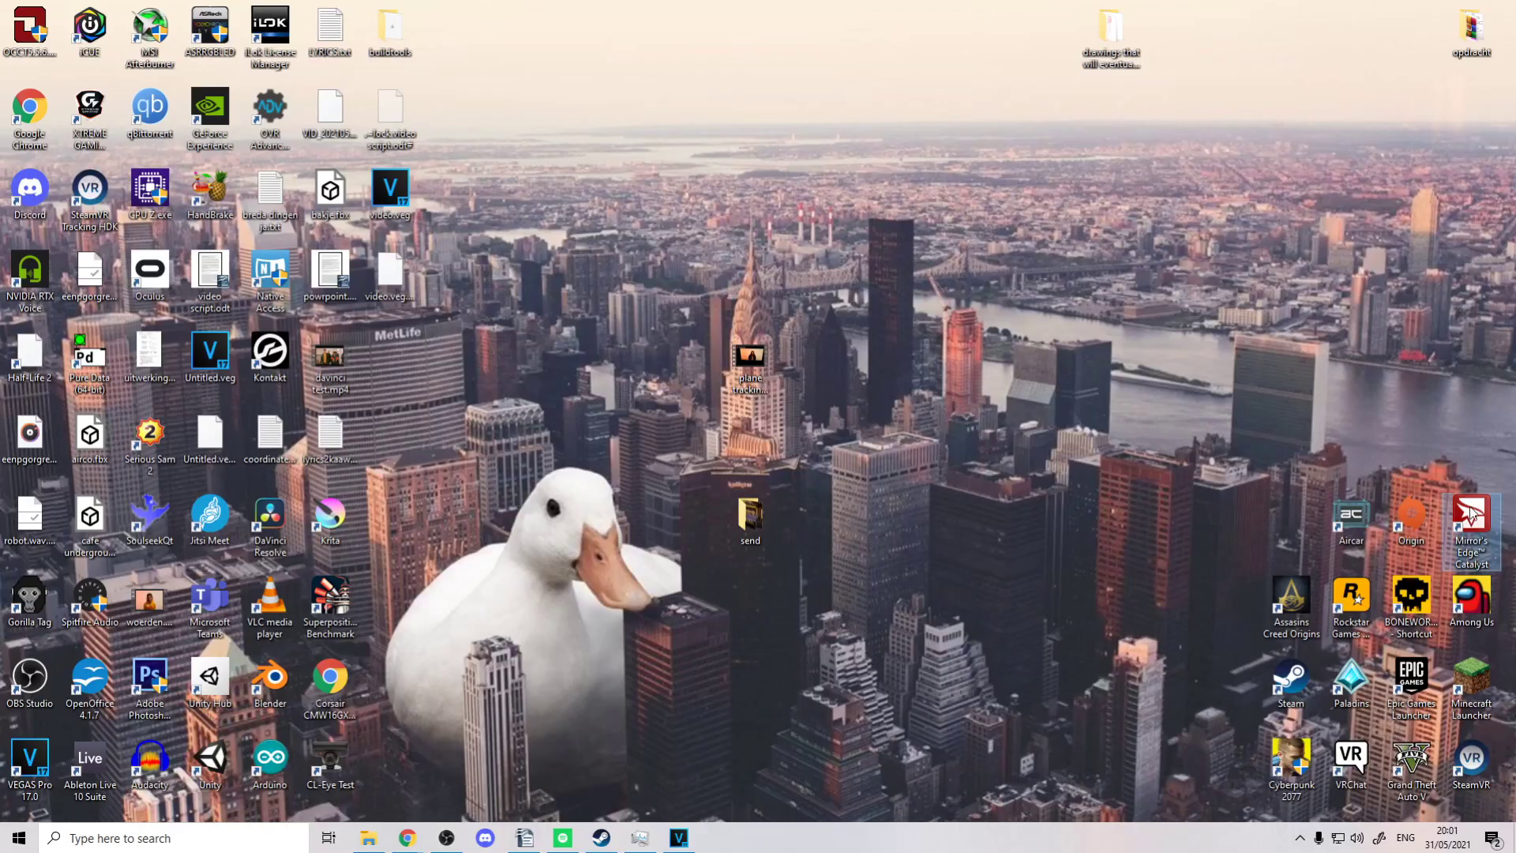
Open the file location of the Mirror's Edge Catalyst desktop shortcut.
right_click(1471, 513)
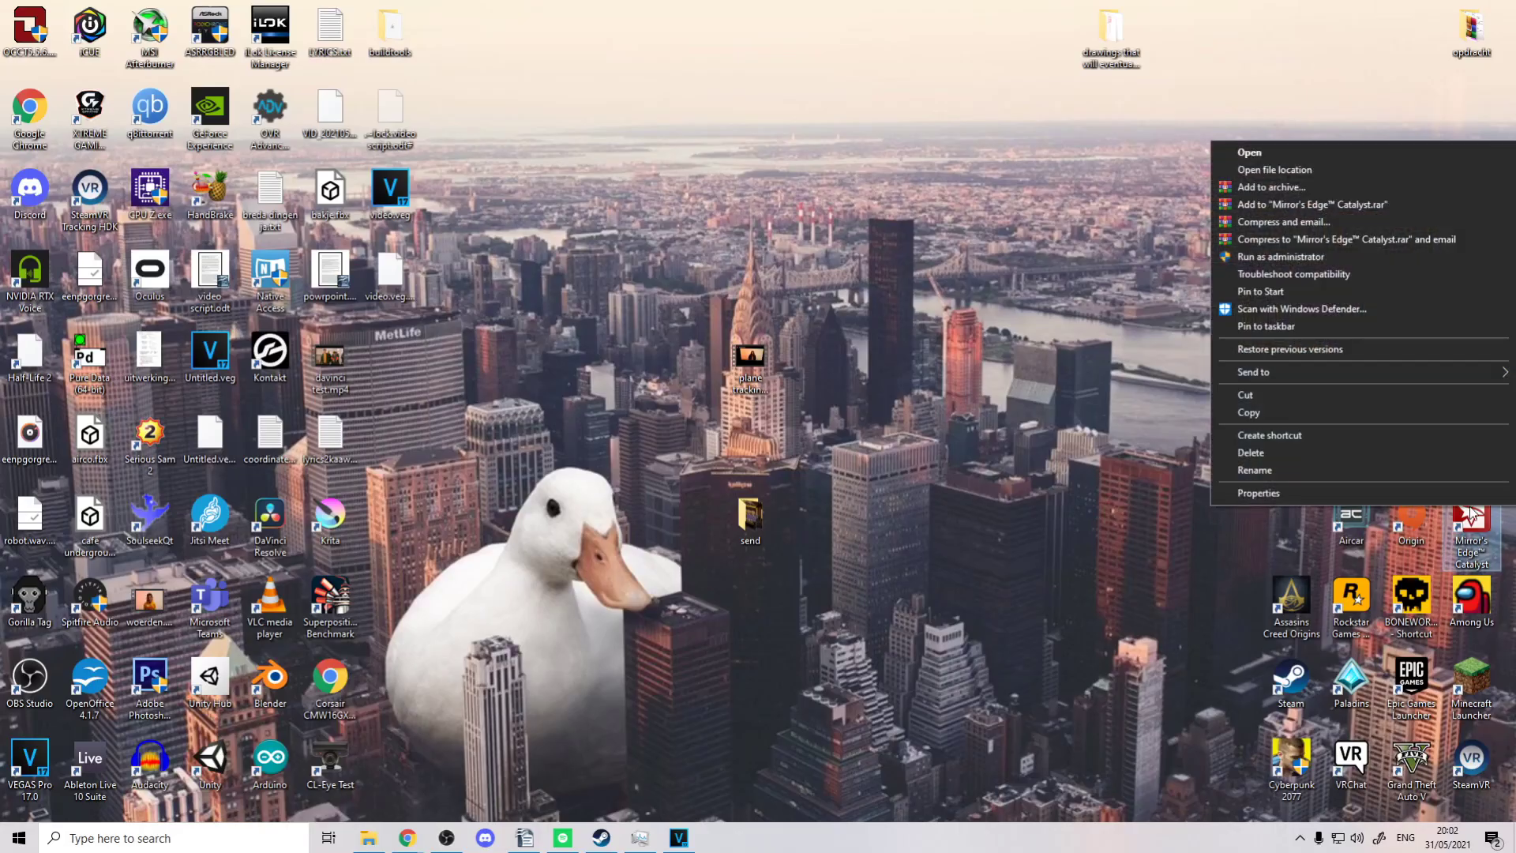
click(1301, 172)
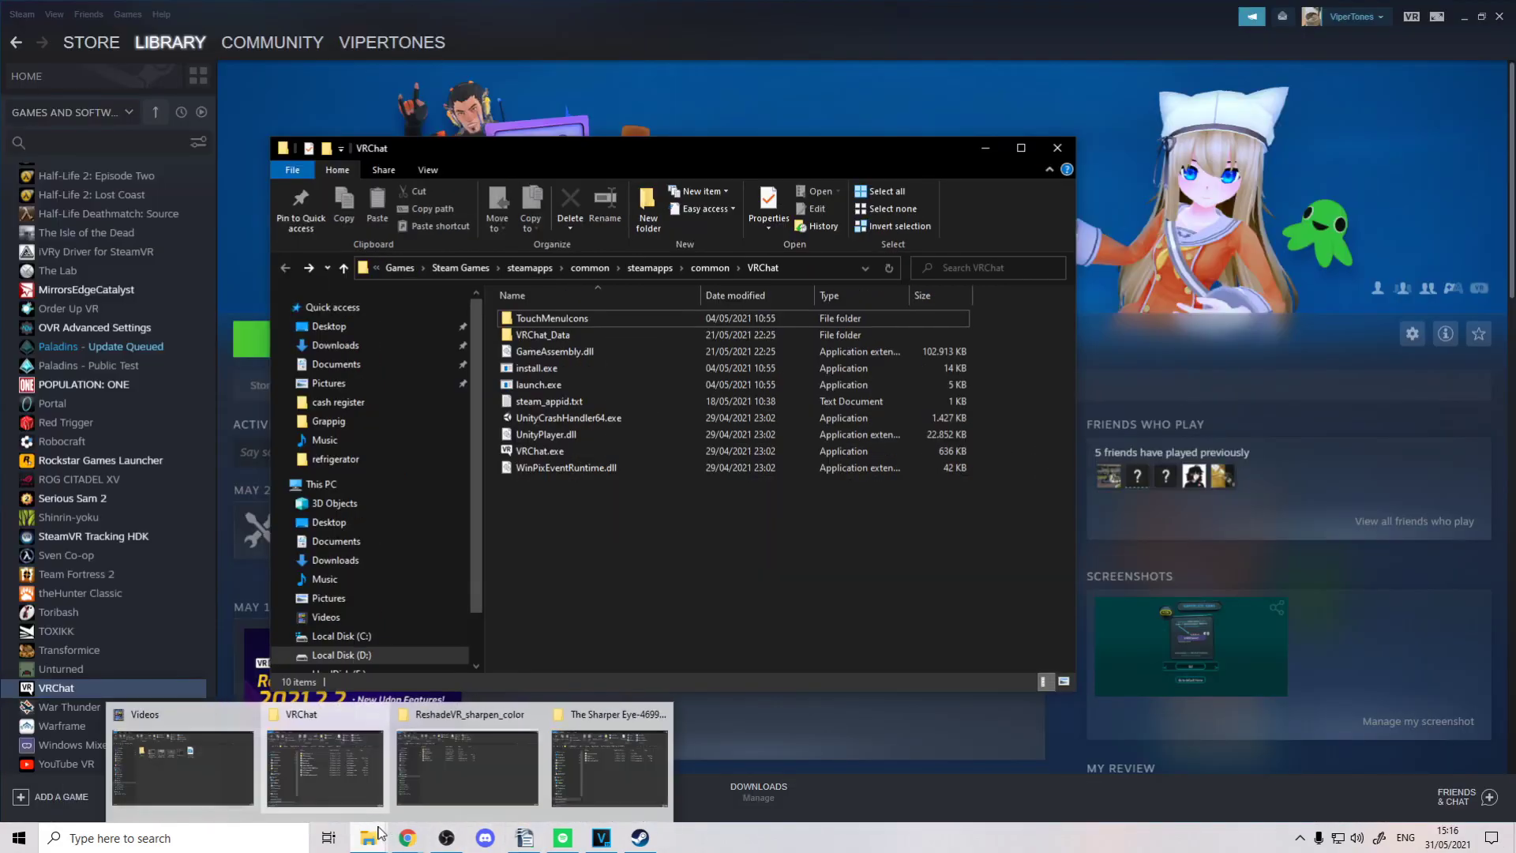
Copy reshade-shaders, dxgi.dll, ReShade.ini and ReShadePreset.ini from the Sharper Eye folder into the VRChat game folder, and close both folder windows.
click(623, 758)
drag(1273, 709, 1195, 447)
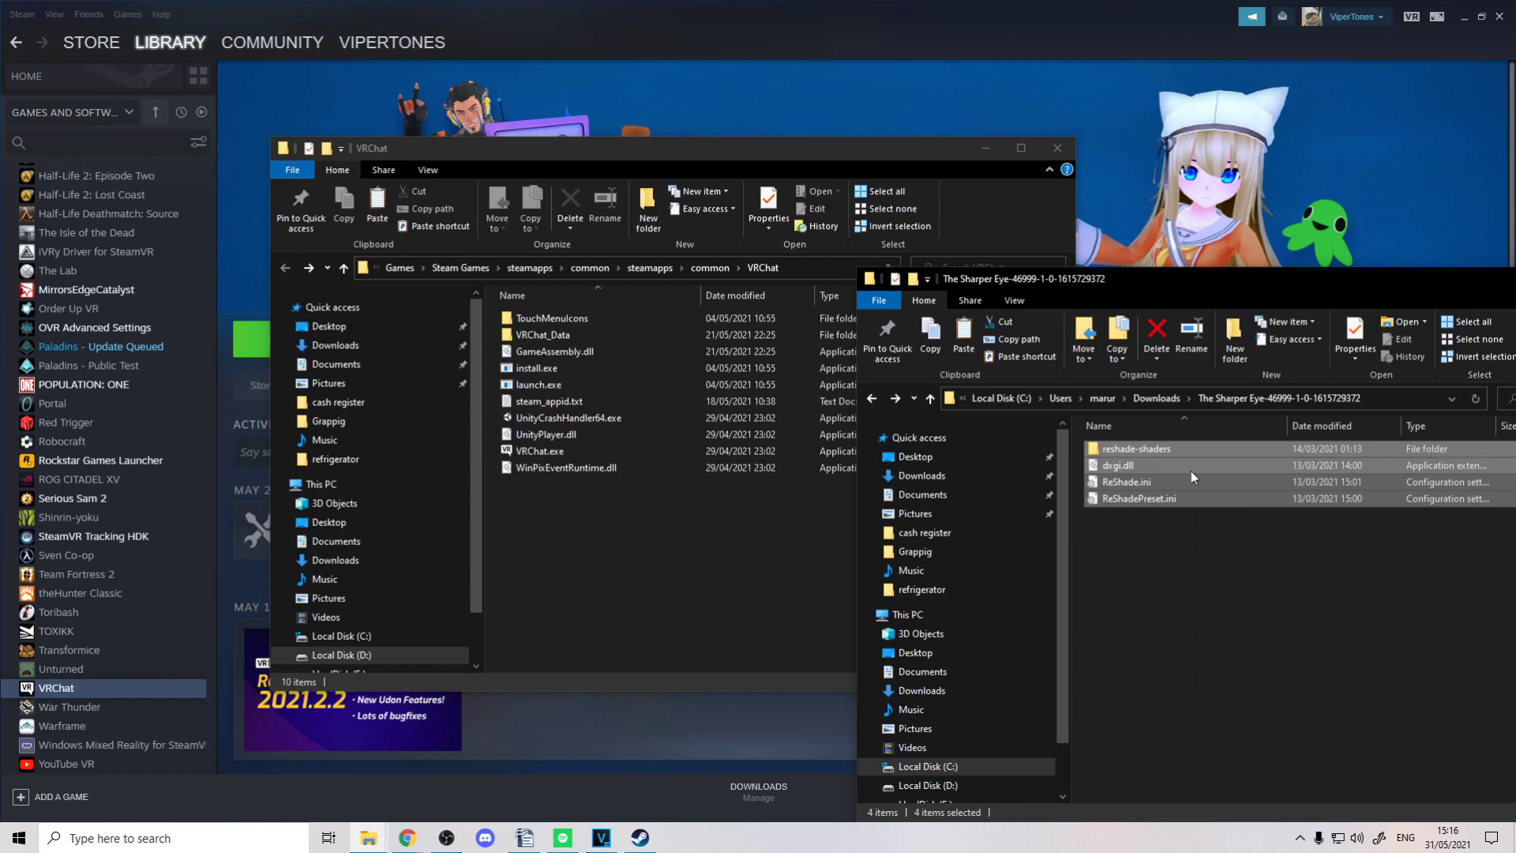
right_click(1191, 470)
click(1254, 658)
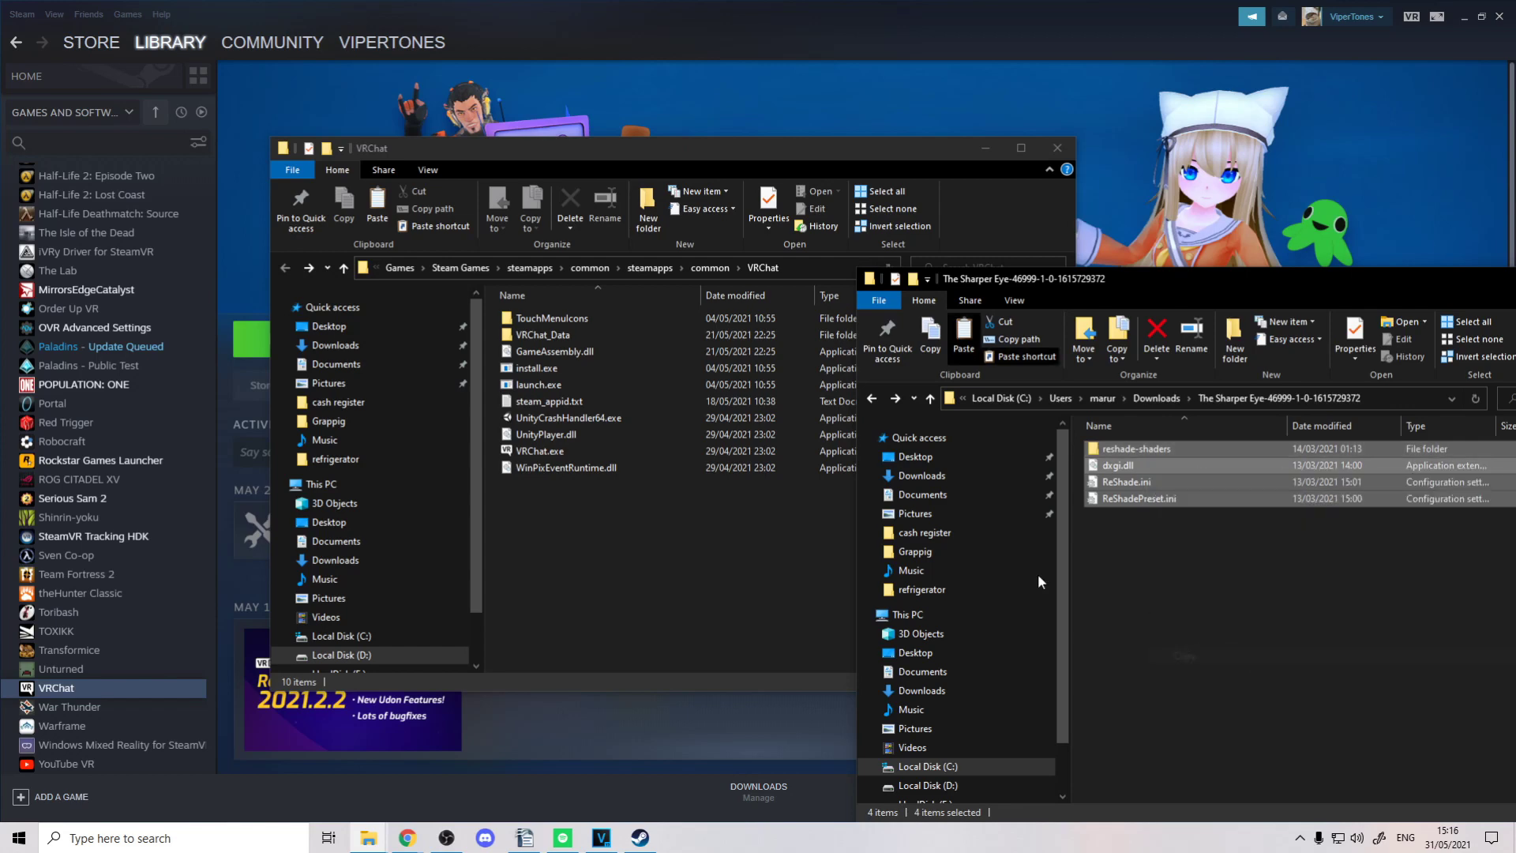
right_click(553, 527)
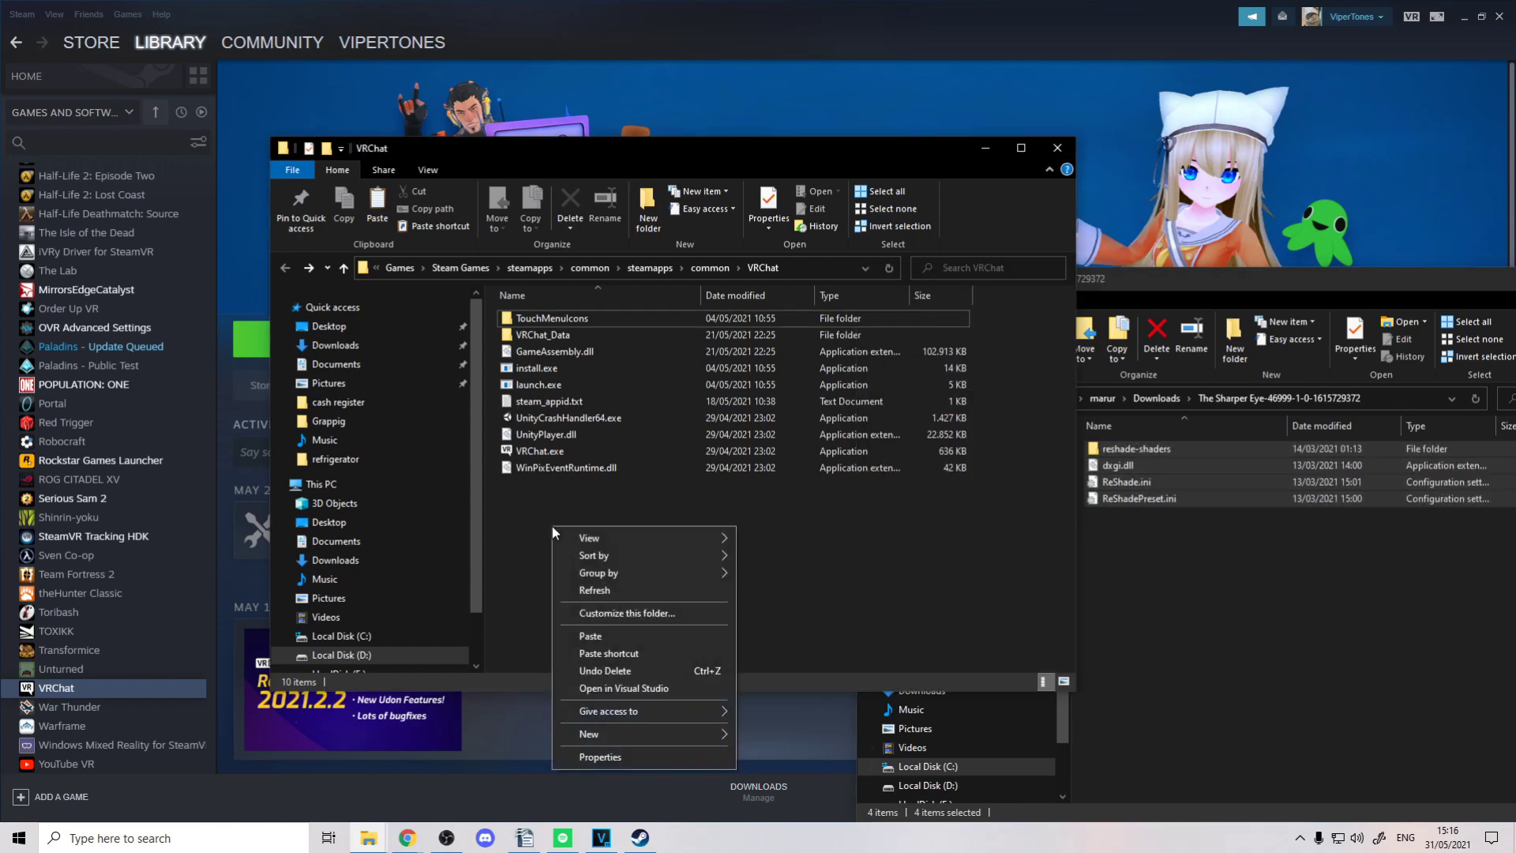
click(585, 637)
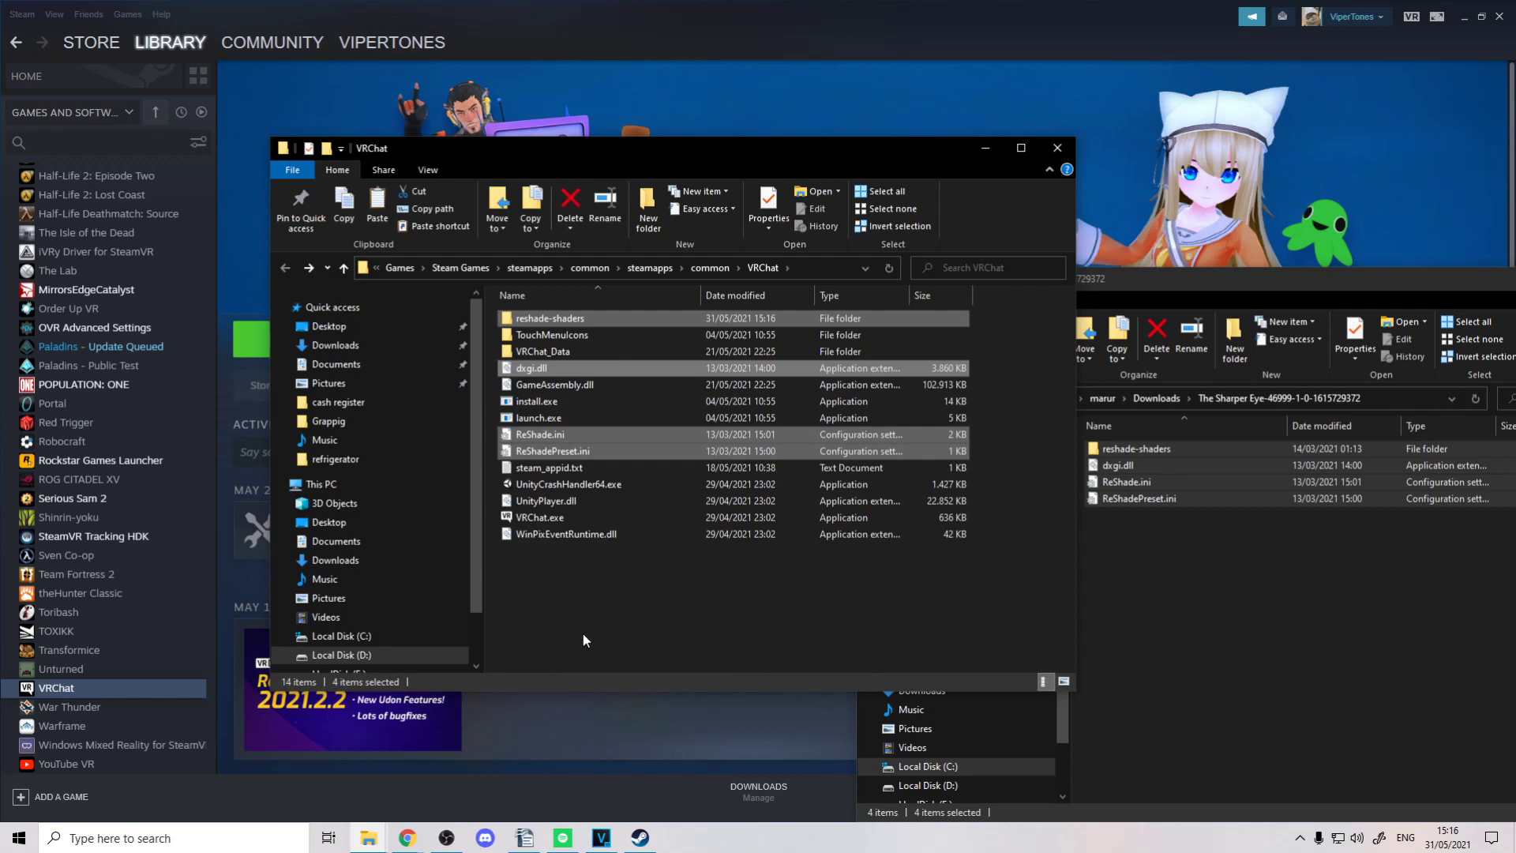
click(582, 633)
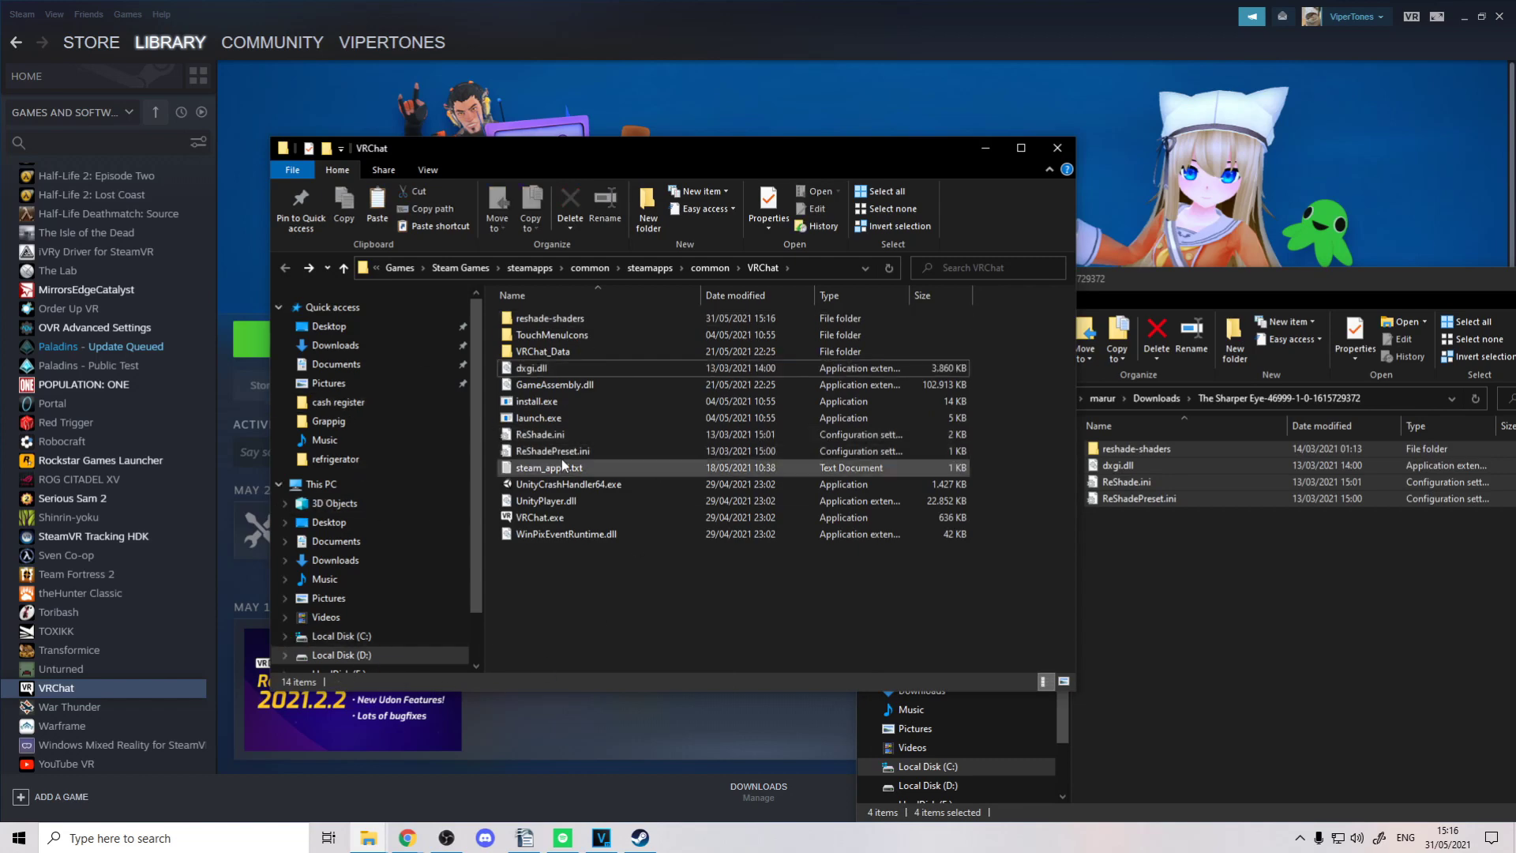
click(1058, 148)
drag(1130, 280, 669, 207)
click(1182, 206)
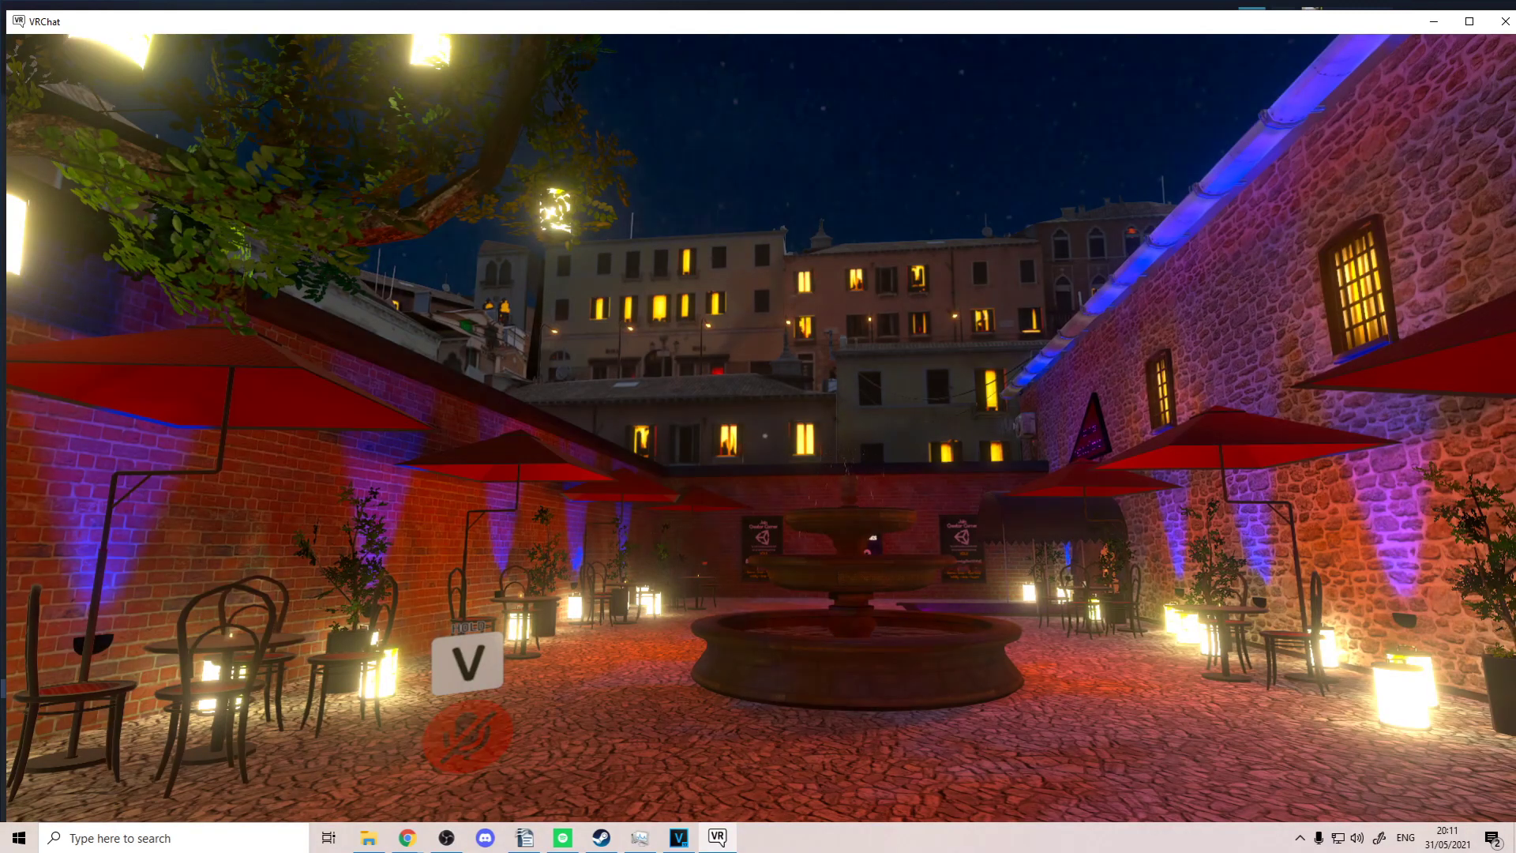
Open the ReShade overlay in VRChat and move it toward the middle of the game view.
key(Home)
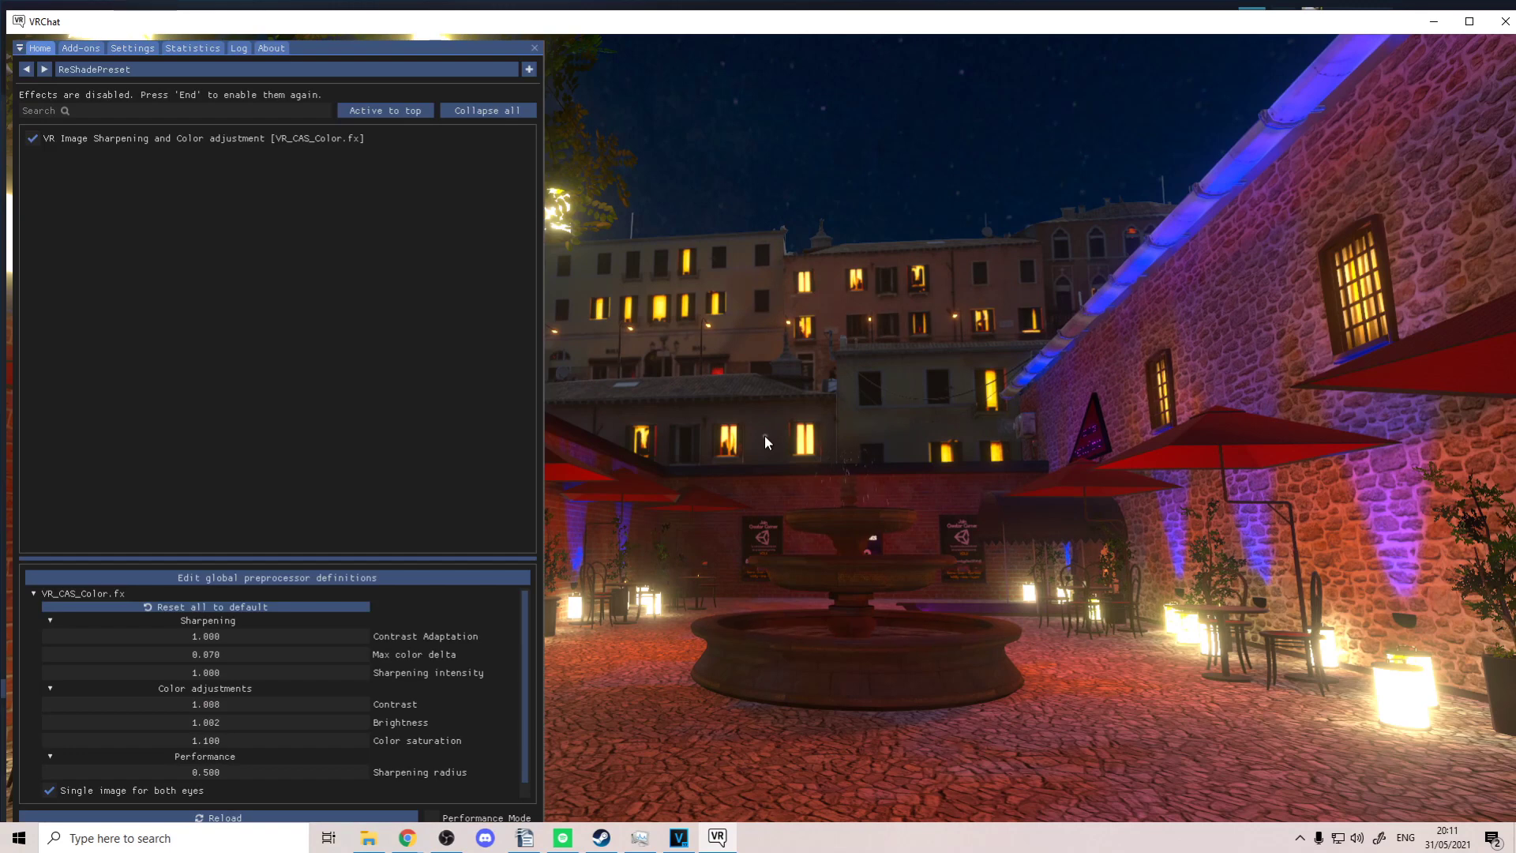
drag(313, 50, 604, 64)
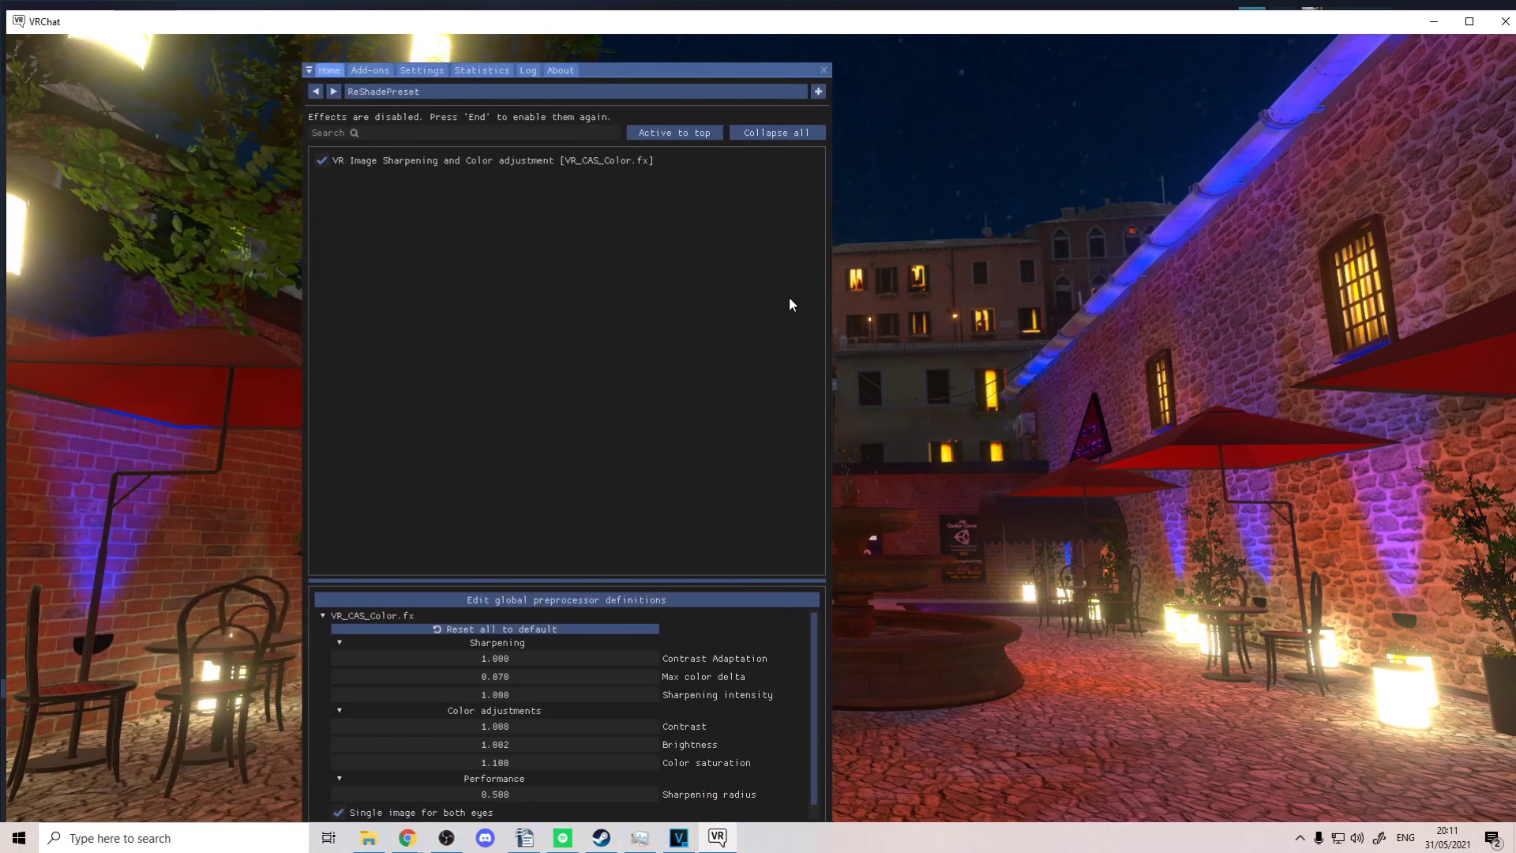
drag(633, 72, 648, 61)
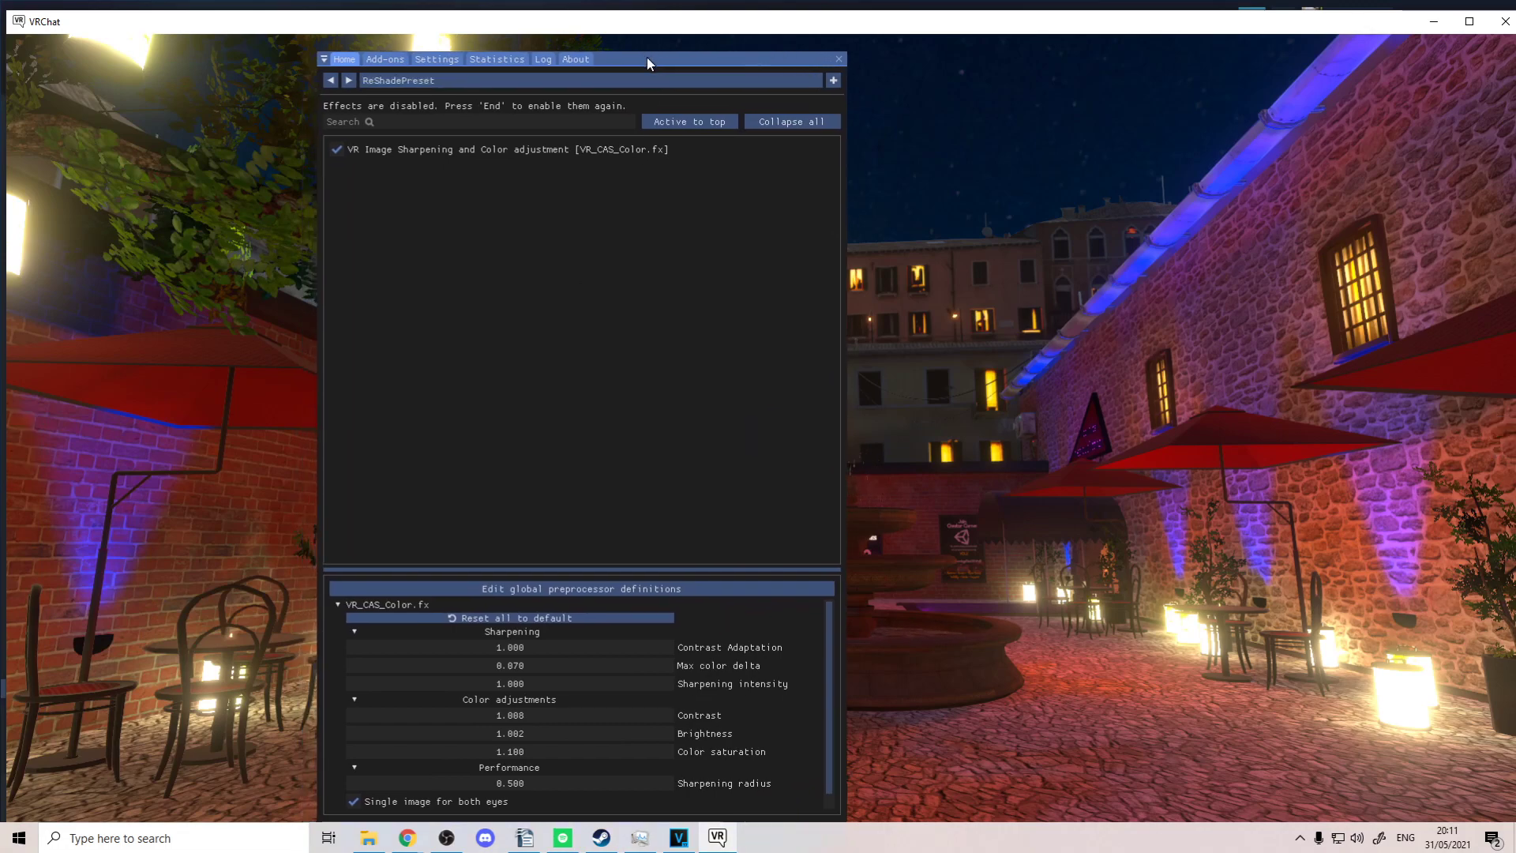
Toggle the VR Image Sharpening and Color adjustment effect off and on again.
click(345, 156)
click(345, 156)
click(345, 156)
click(337, 150)
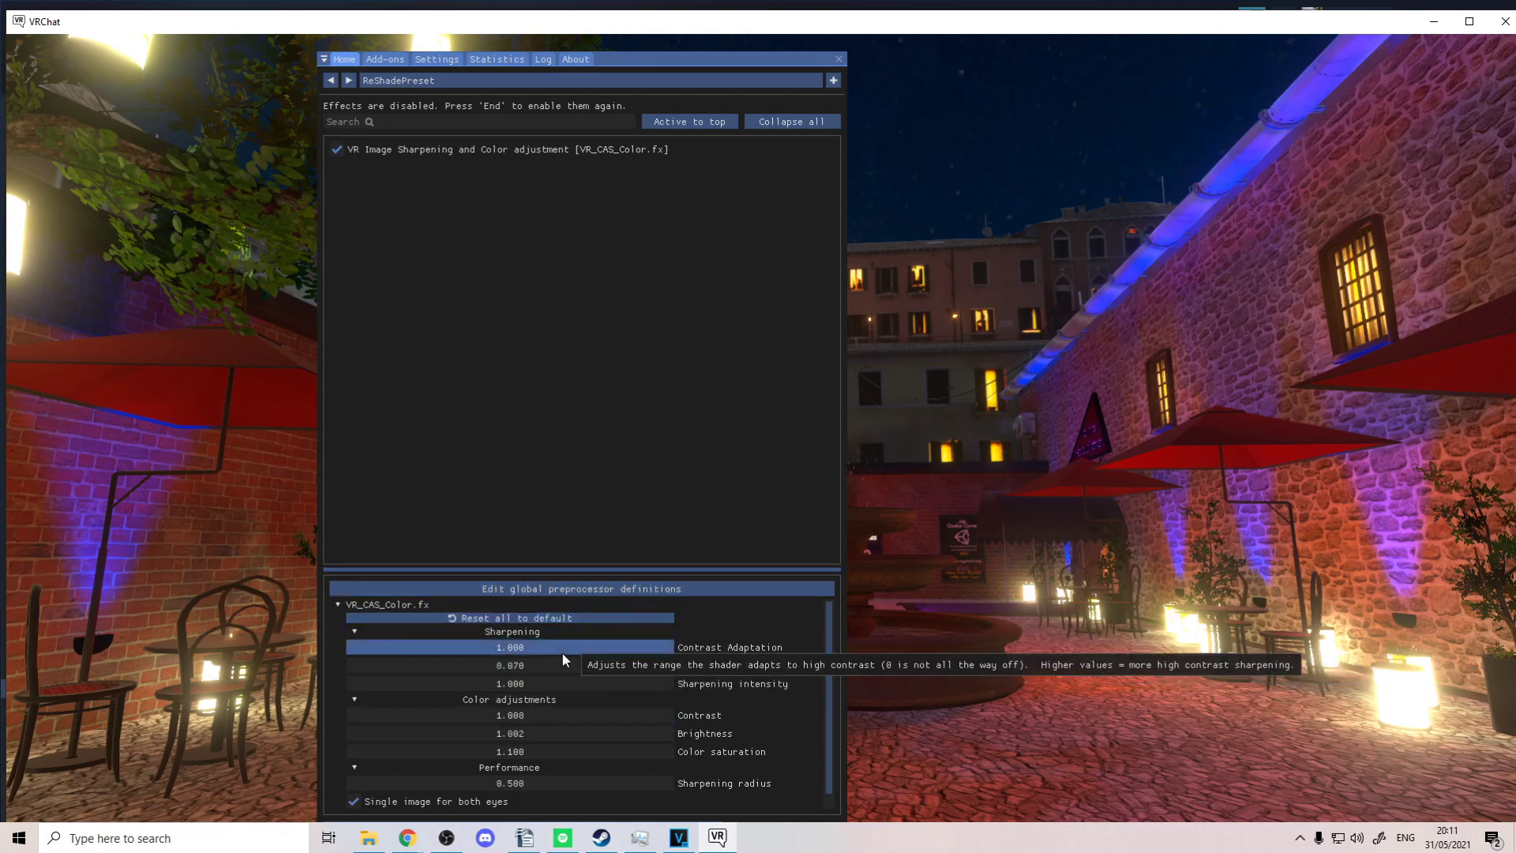
Review the effect's Sharpening, Color adjustments and Performance settings, and close the ReShade overlay.
drag(562, 652, 862, 646)
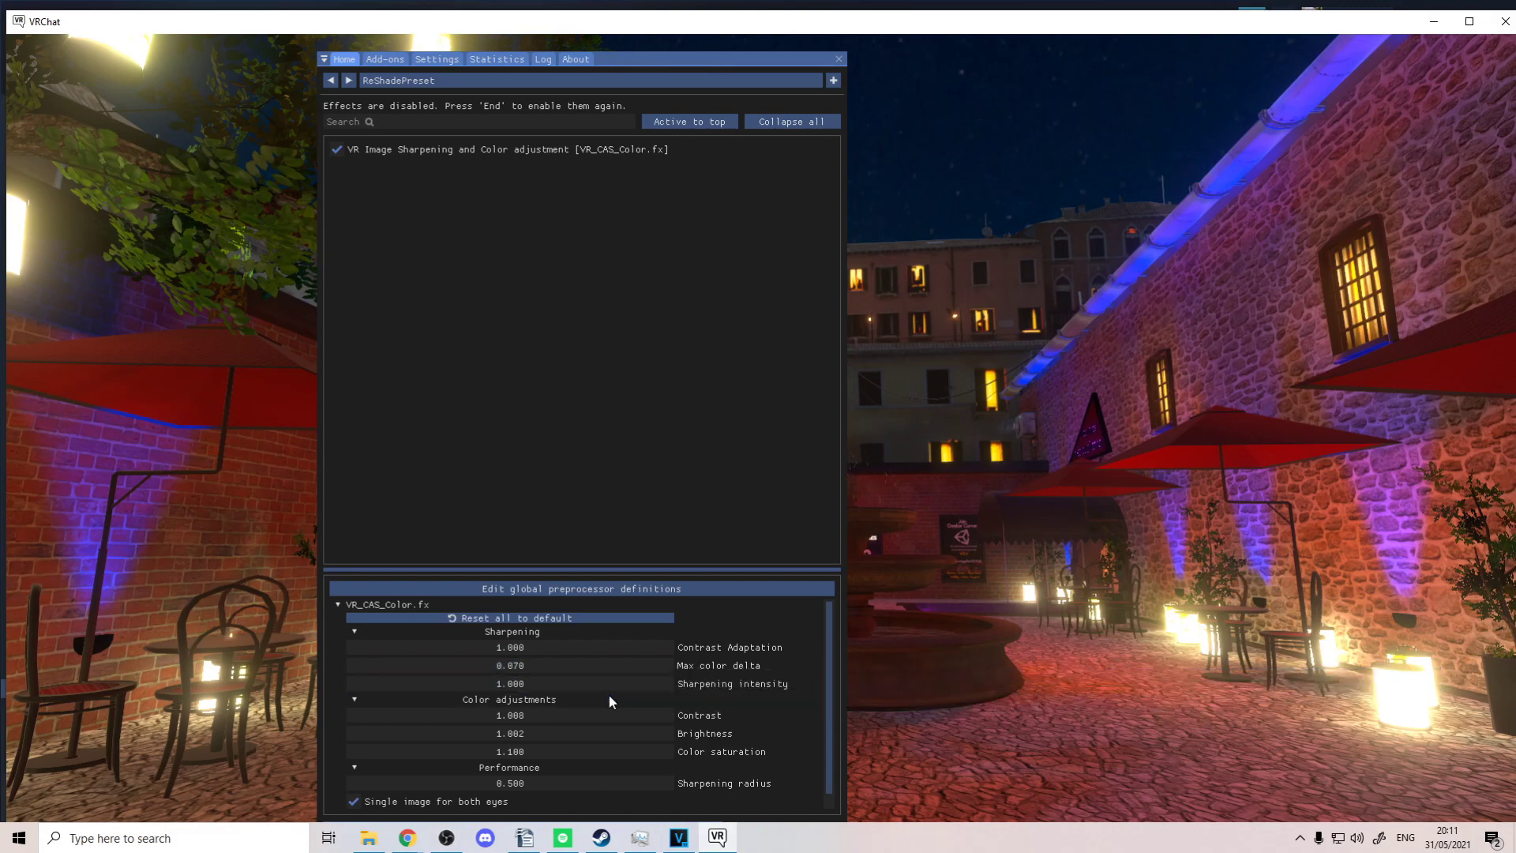
scroll(829, 710, down, 1)
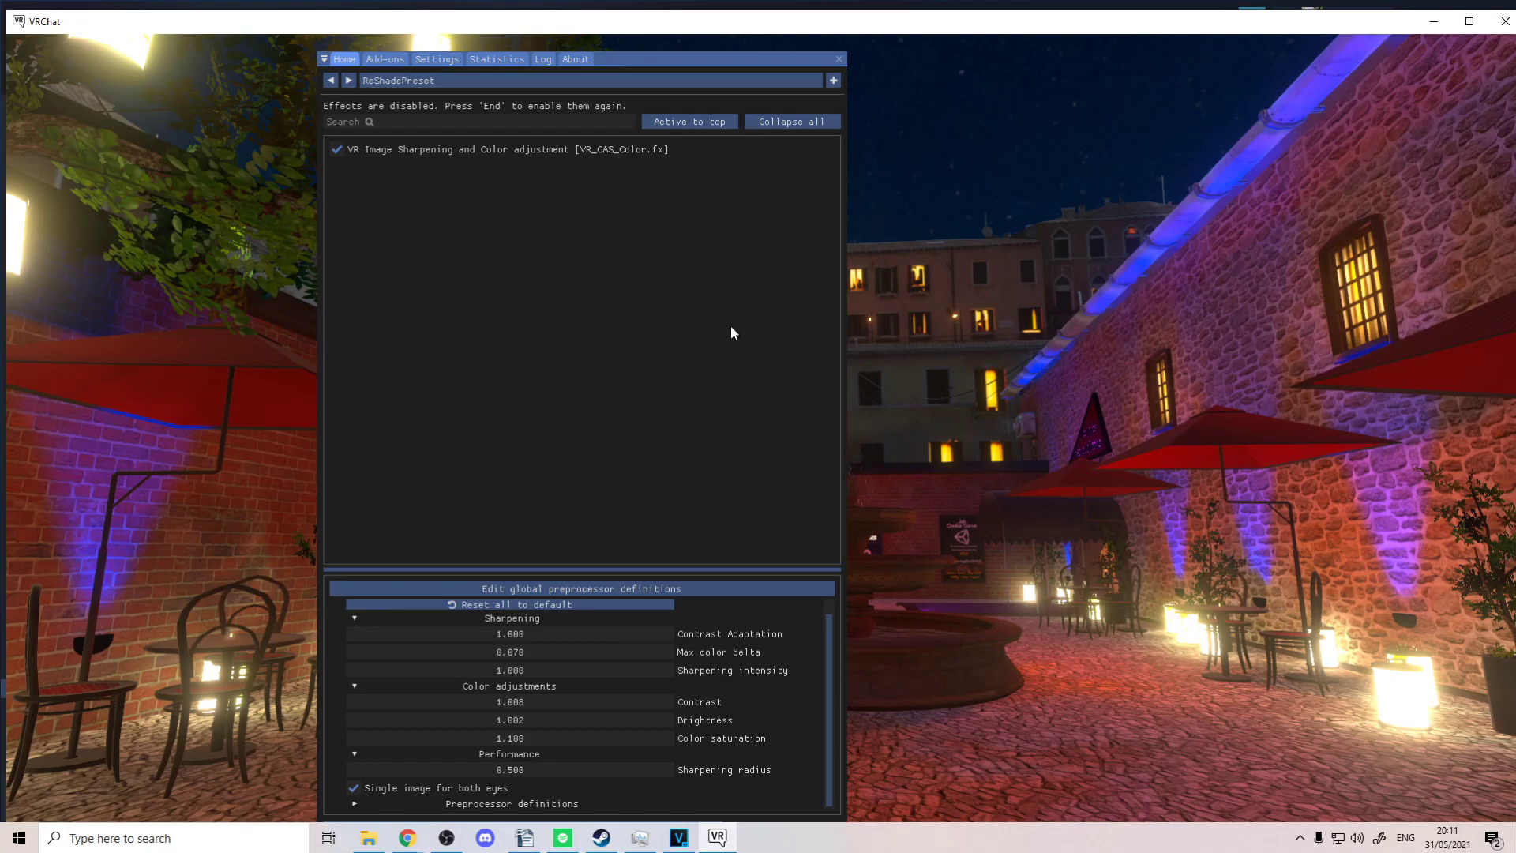
key(Home)
key(w)
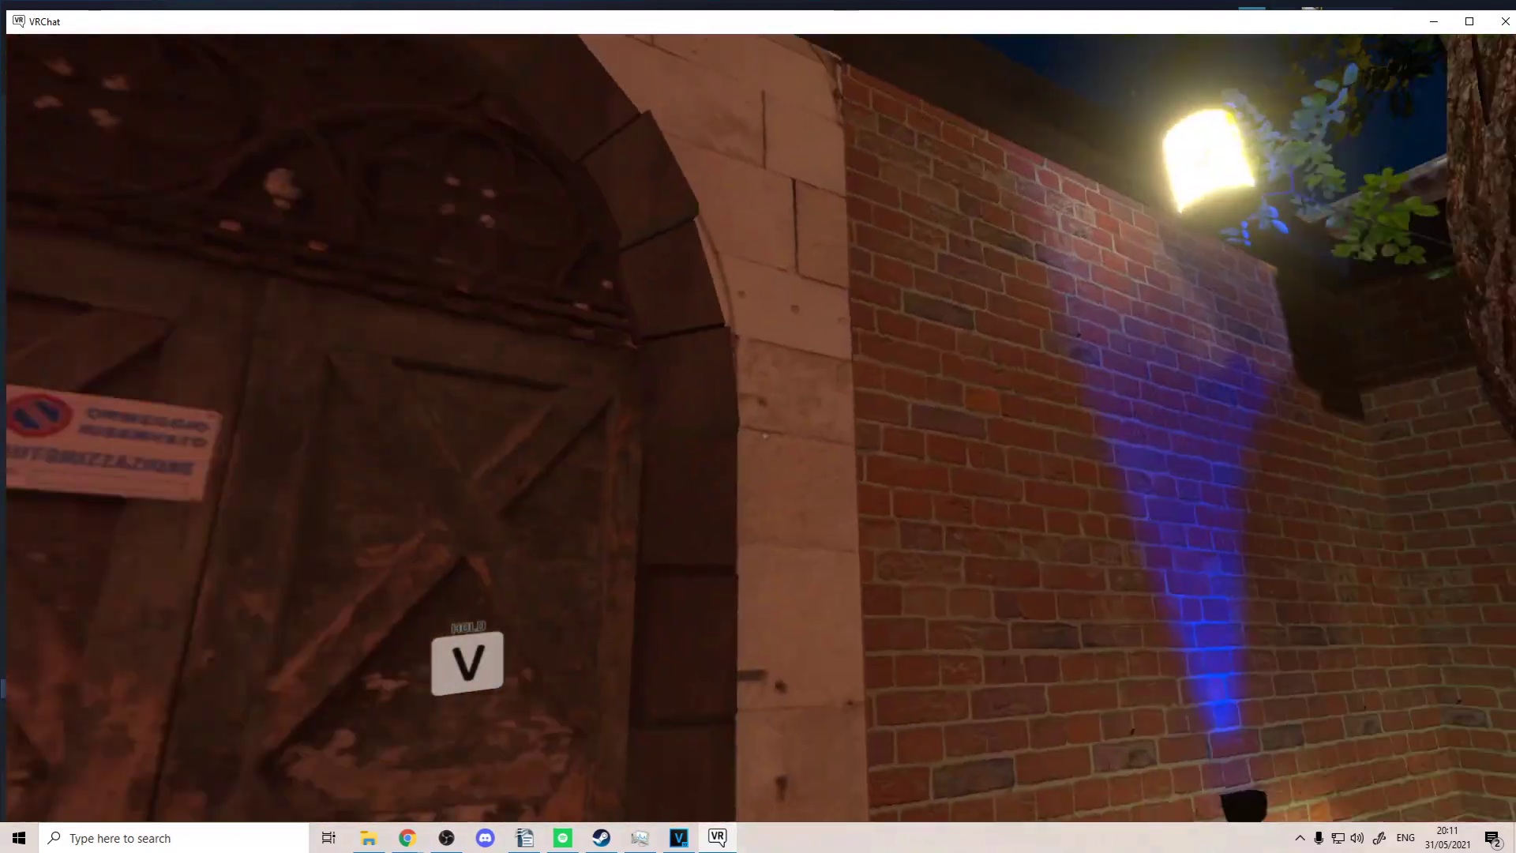
mouse_move(758, 427)
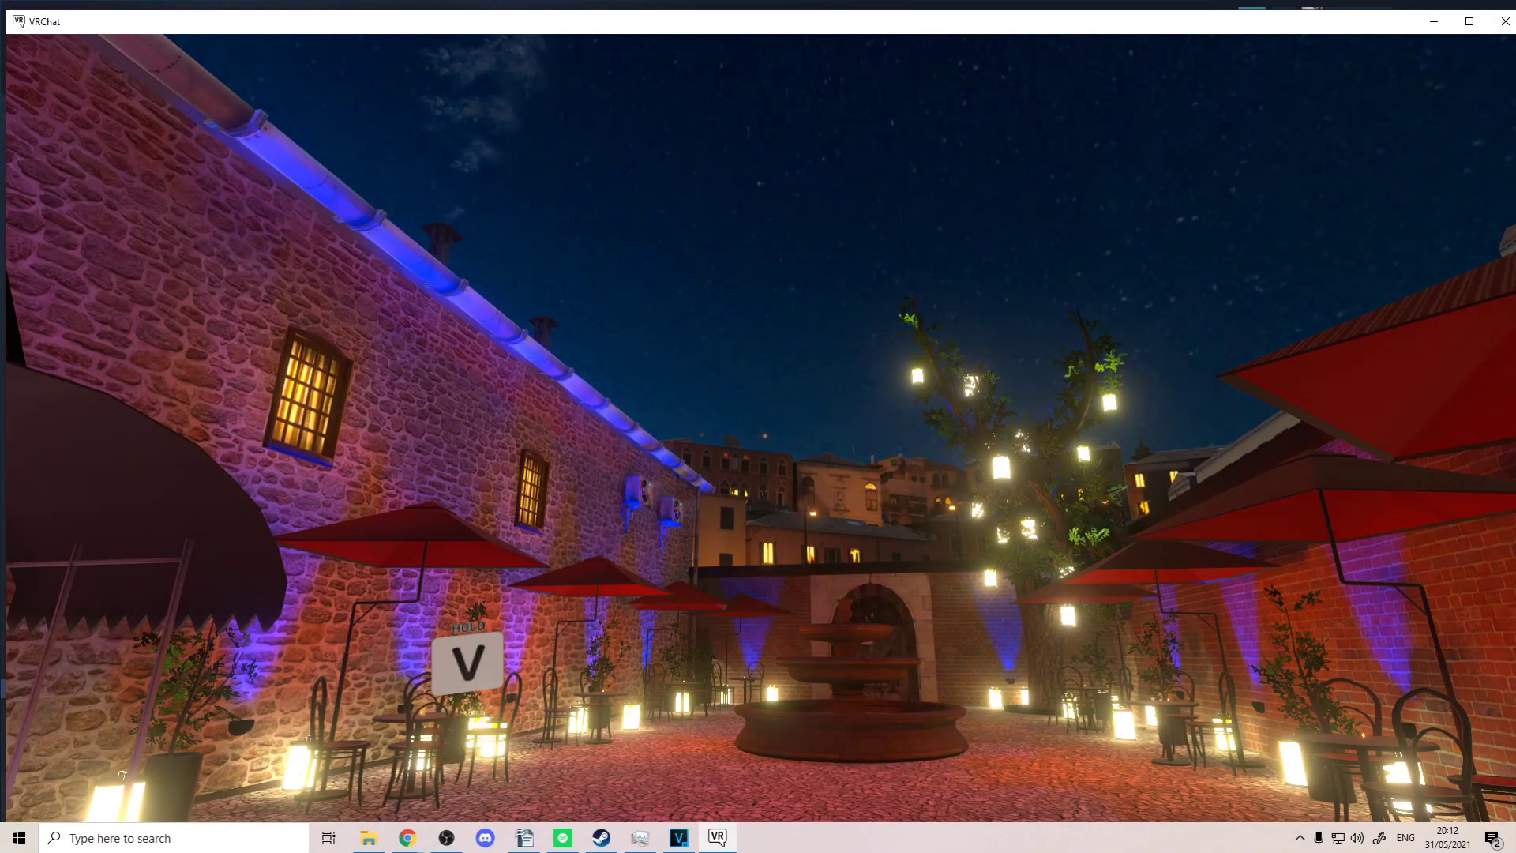
key(s)
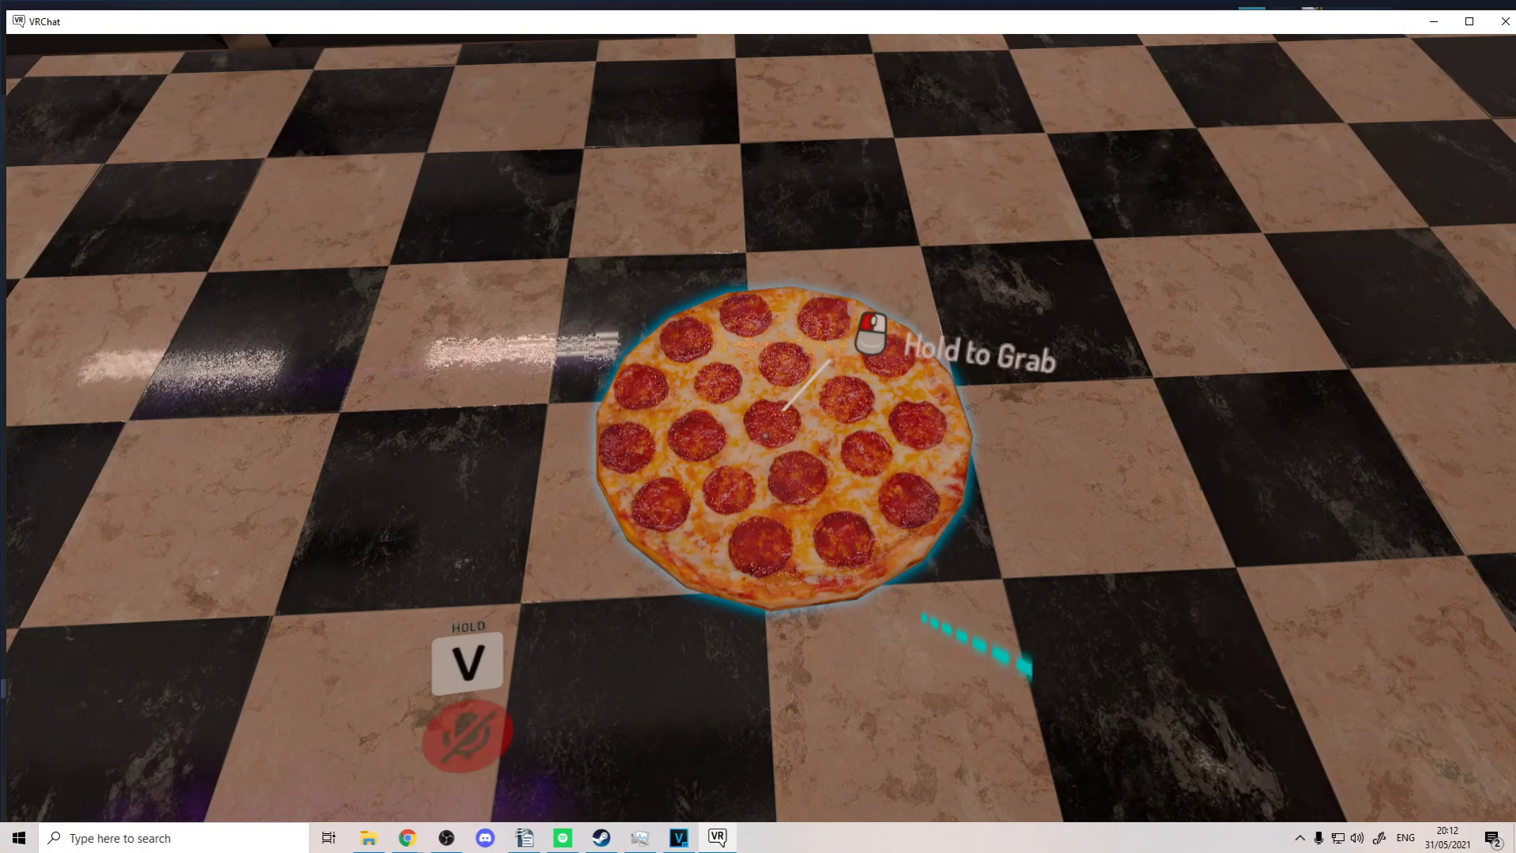
drag(765, 435, 764, 434)
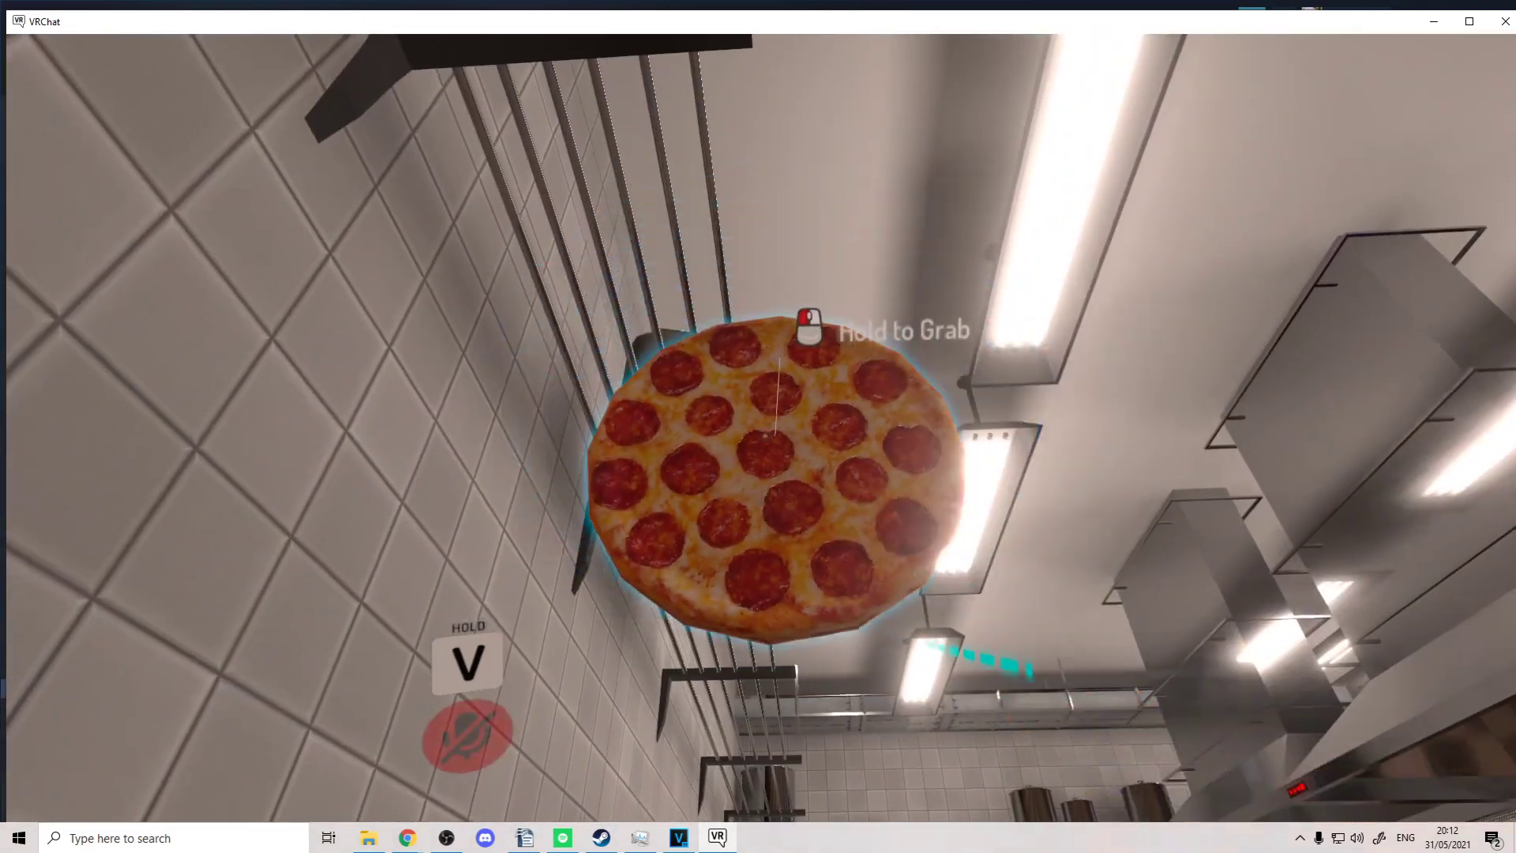
key(w)
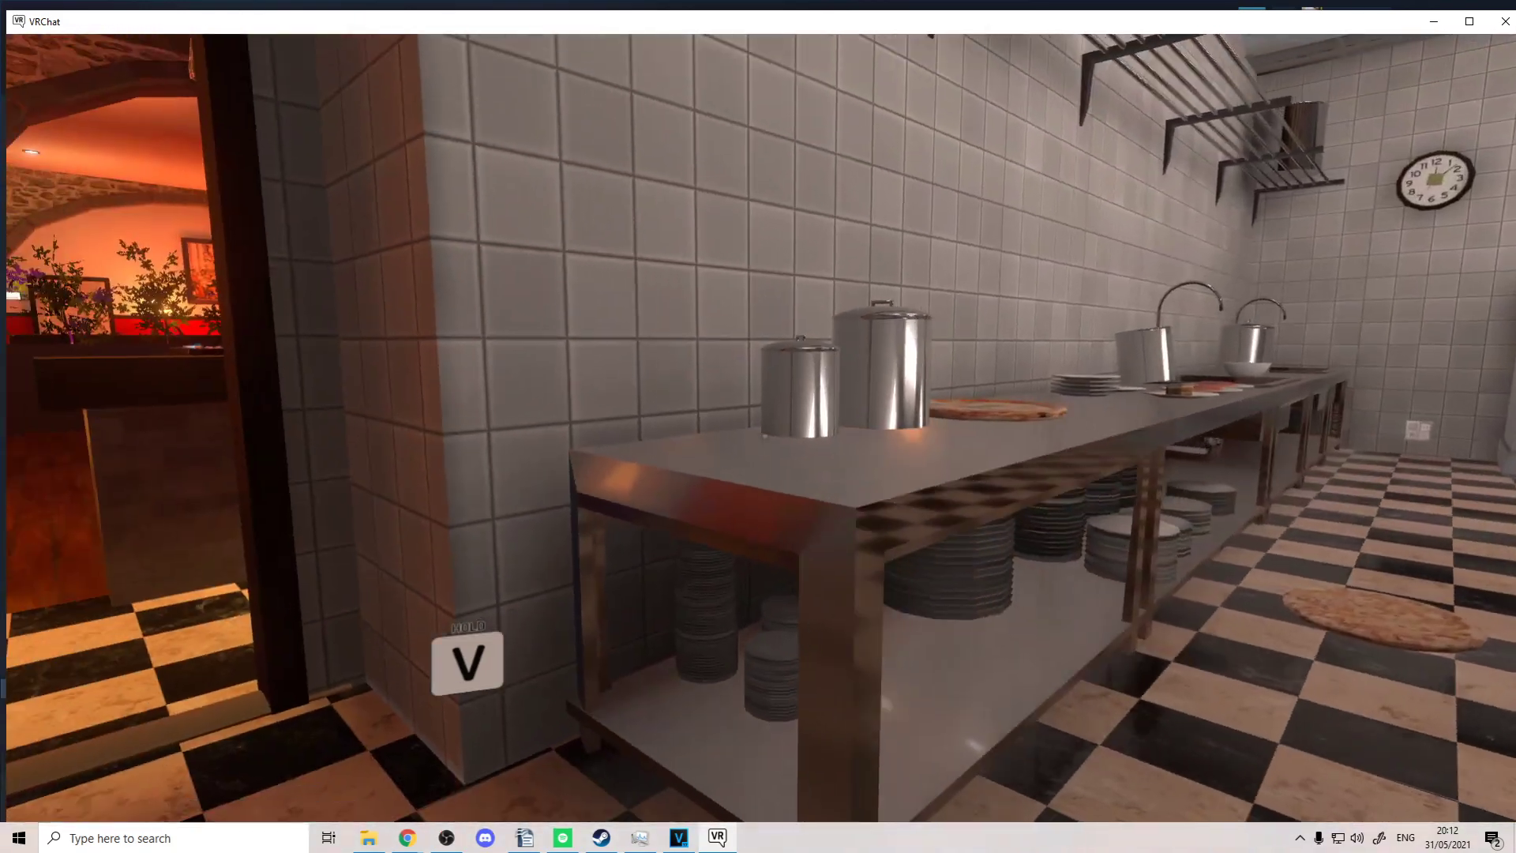